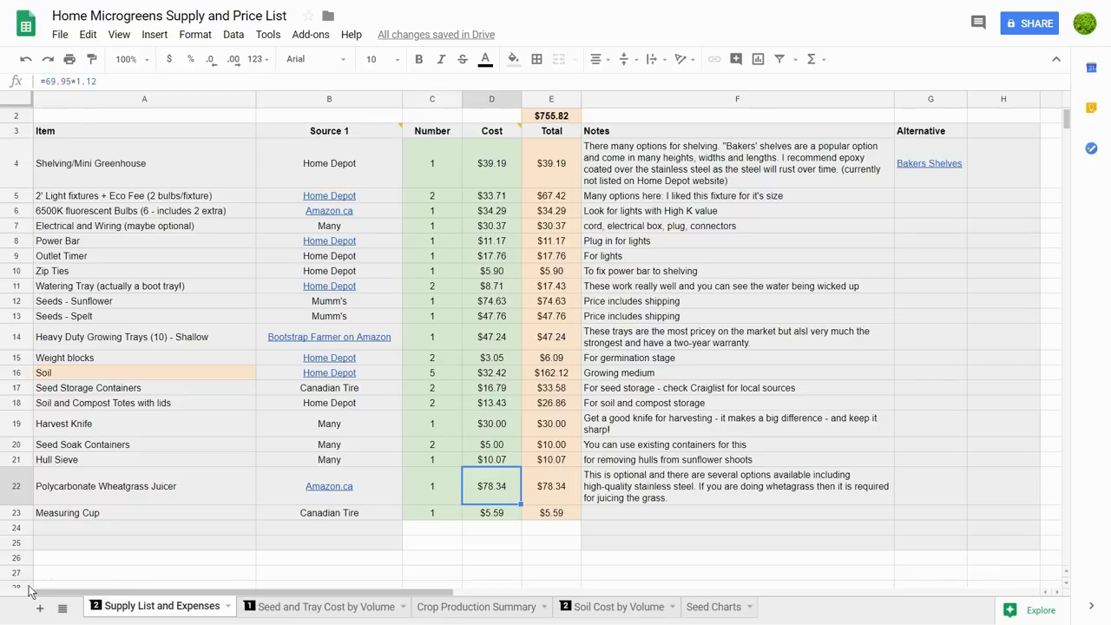
# Step: Examine the grand total formula above the Total column and the number, cost and total cells of the Shelving/Mini Greenhouse row
pyautogui.scroll(1, 133, 577)
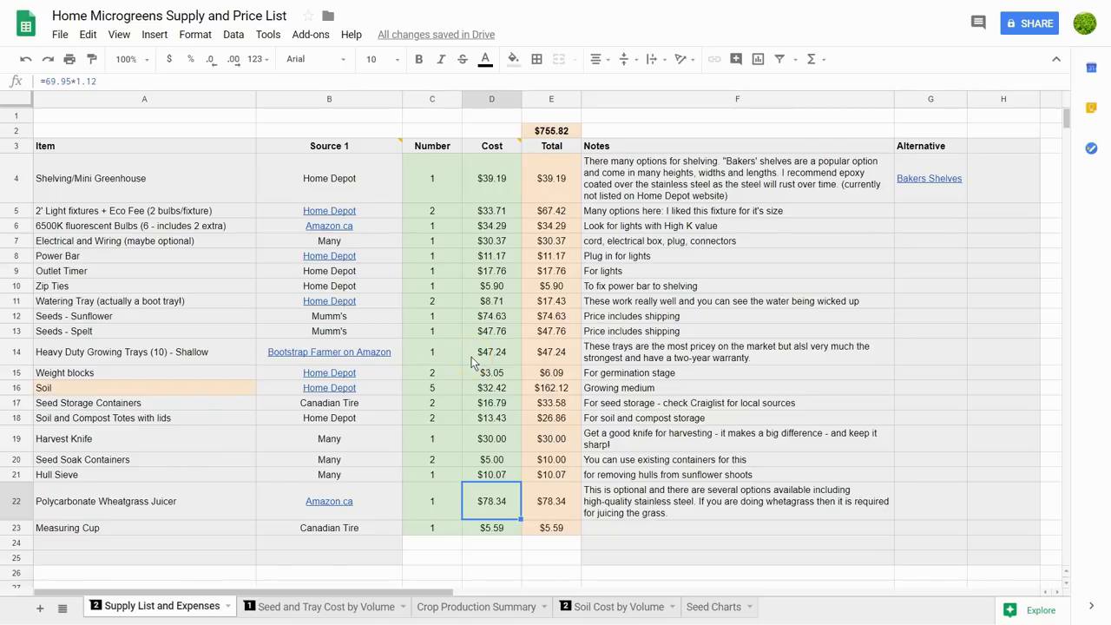
pyautogui.click(560, 132)
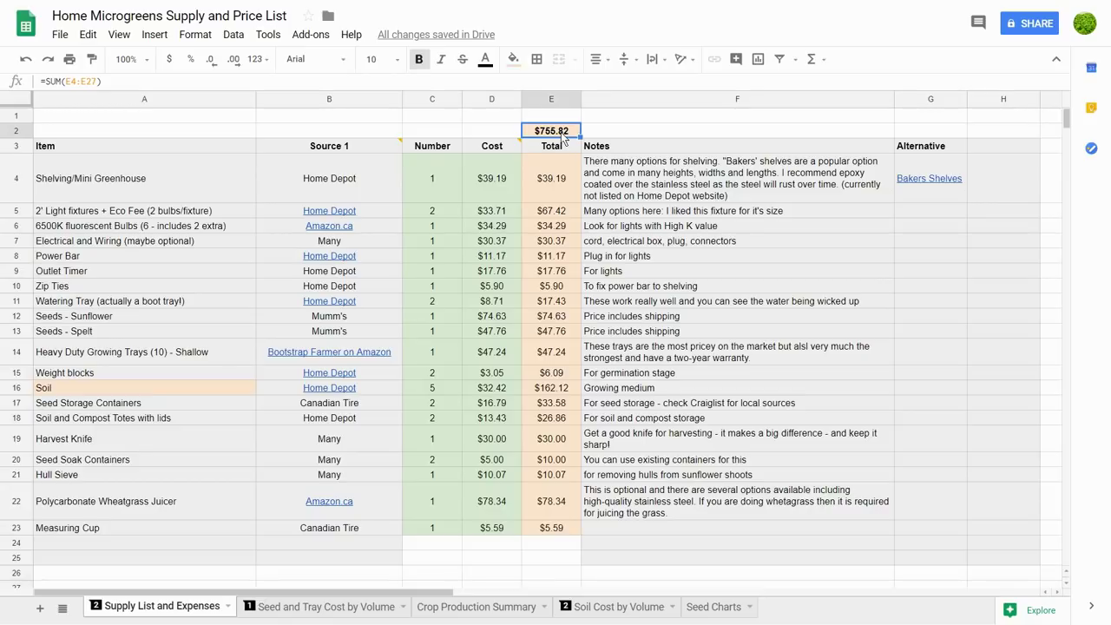
pyautogui.click(563, 182)
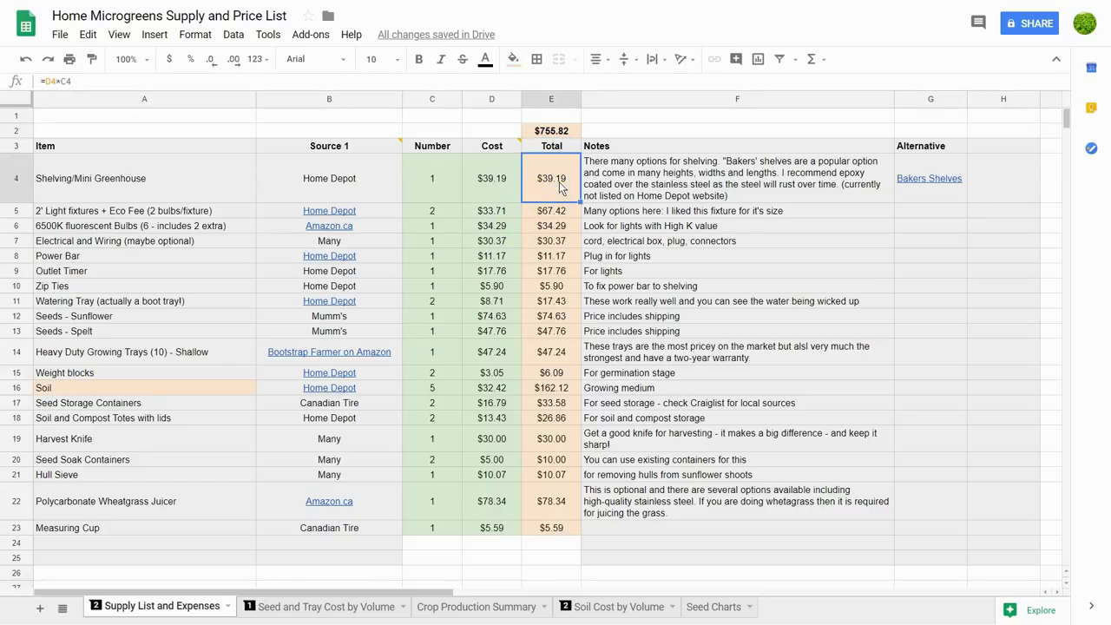
pyautogui.press('Left')
pyautogui.press('Left')
pyautogui.press('Right')
pyautogui.press('Right')
pyautogui.press('Left')
pyautogui.press('Left')
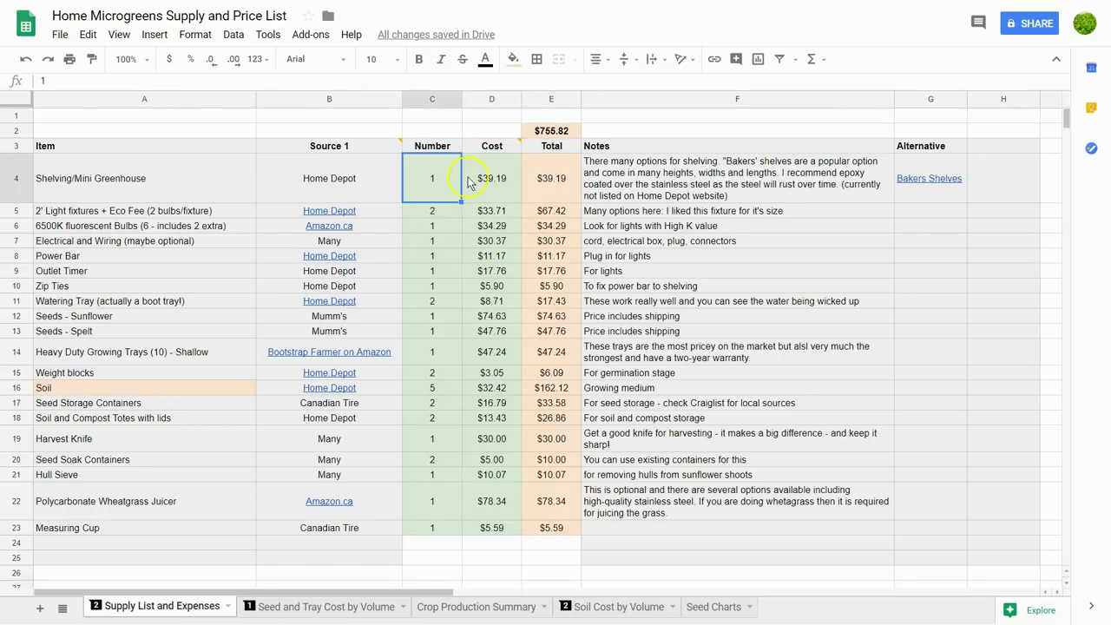
# Step: Review the supply items from Shelving/Mini Greenhouse down to Zip Ties, including the cost formula for Zip Ties
pyautogui.click(251, 191)
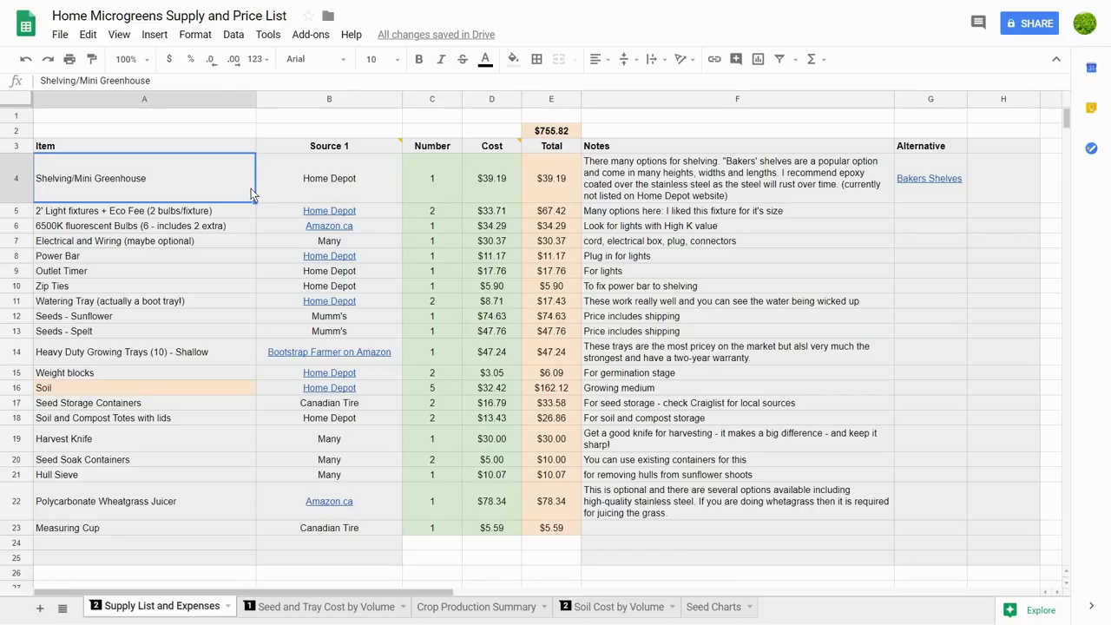
pyautogui.press('Down')
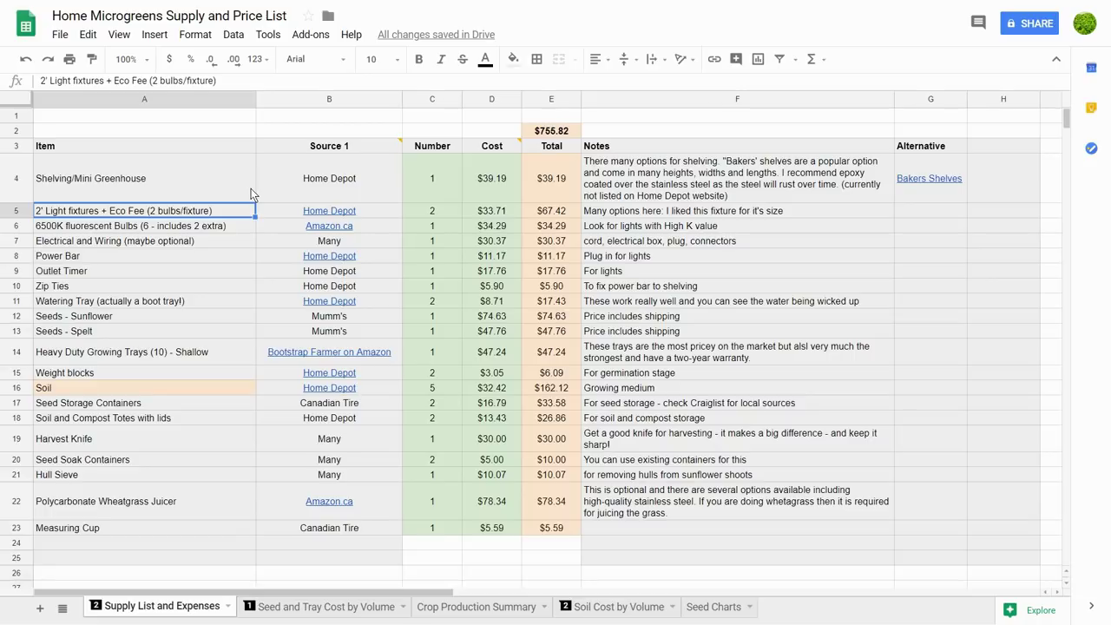
pyautogui.press('Down')
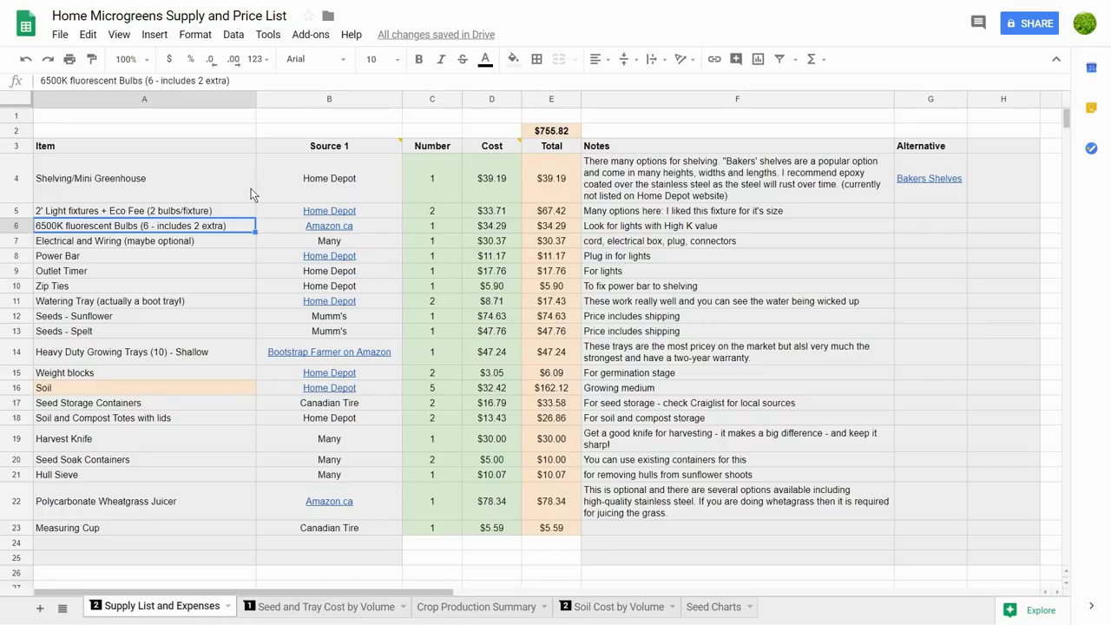
pyautogui.press('Down')
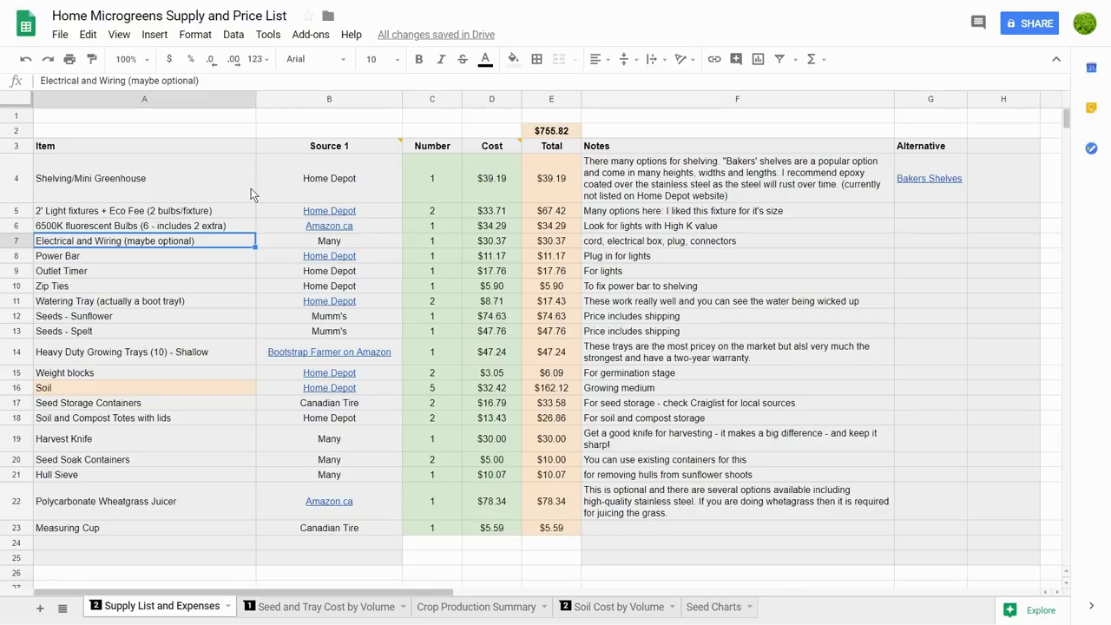
pyautogui.press('Down')
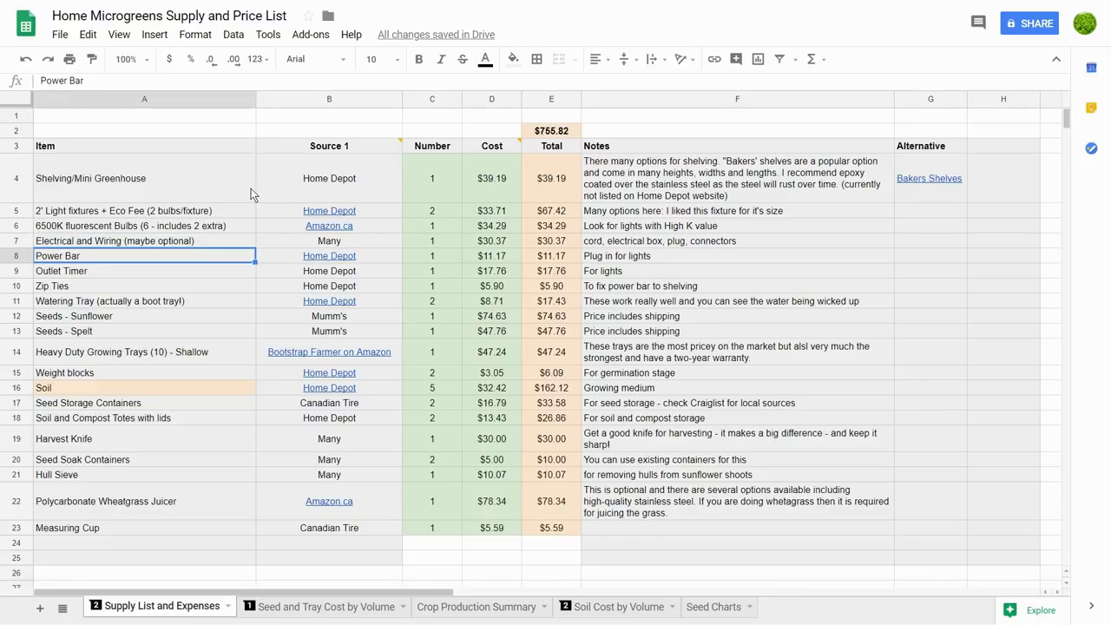
pyautogui.press('Down')
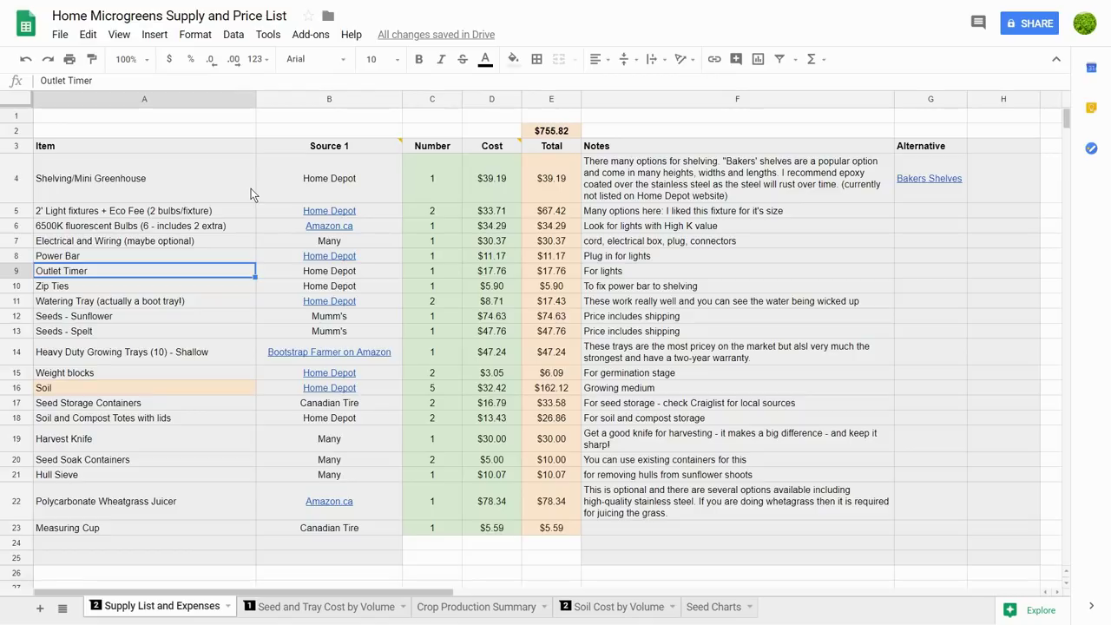
pyautogui.press('Down')
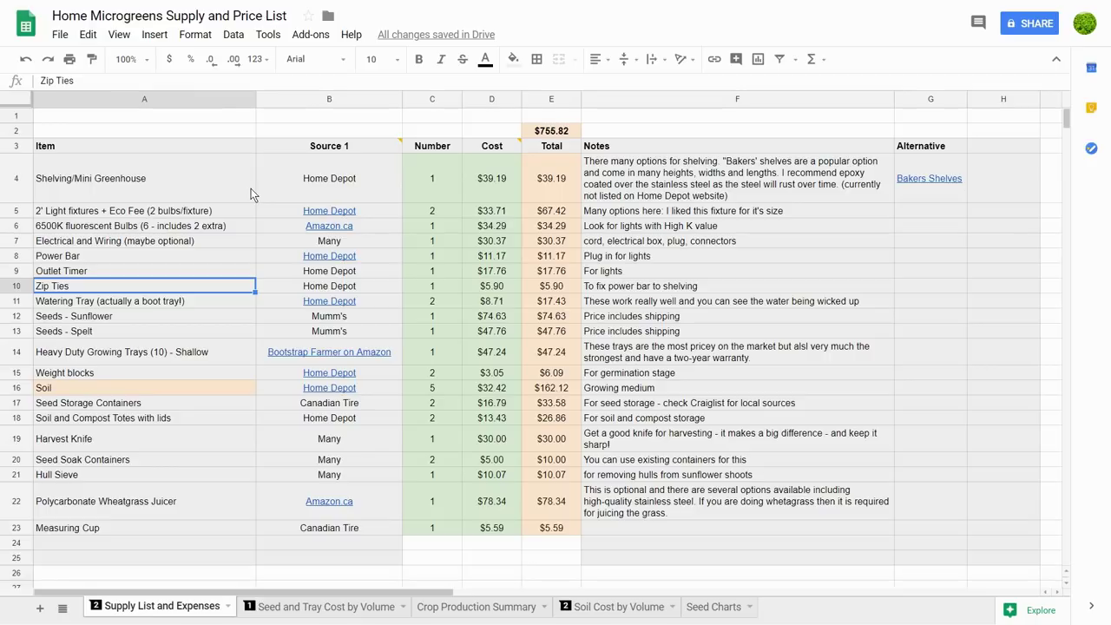
pyautogui.press('Right')
pyautogui.press('Right')
pyautogui.press('Right')
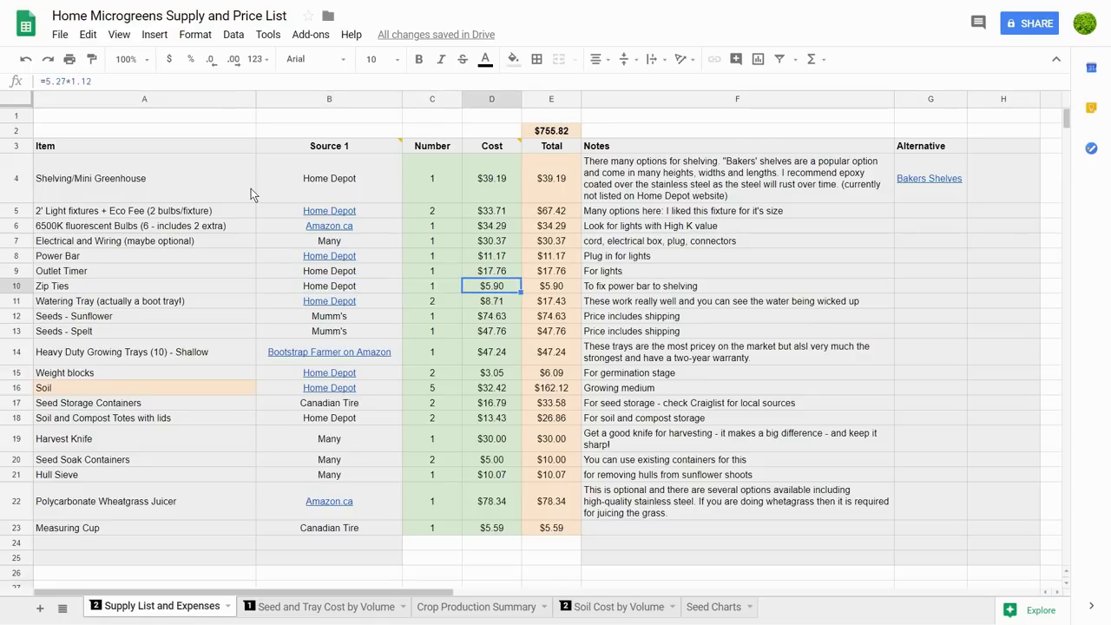
pyautogui.press('Left')
pyautogui.press('Left')
pyautogui.press('Left')
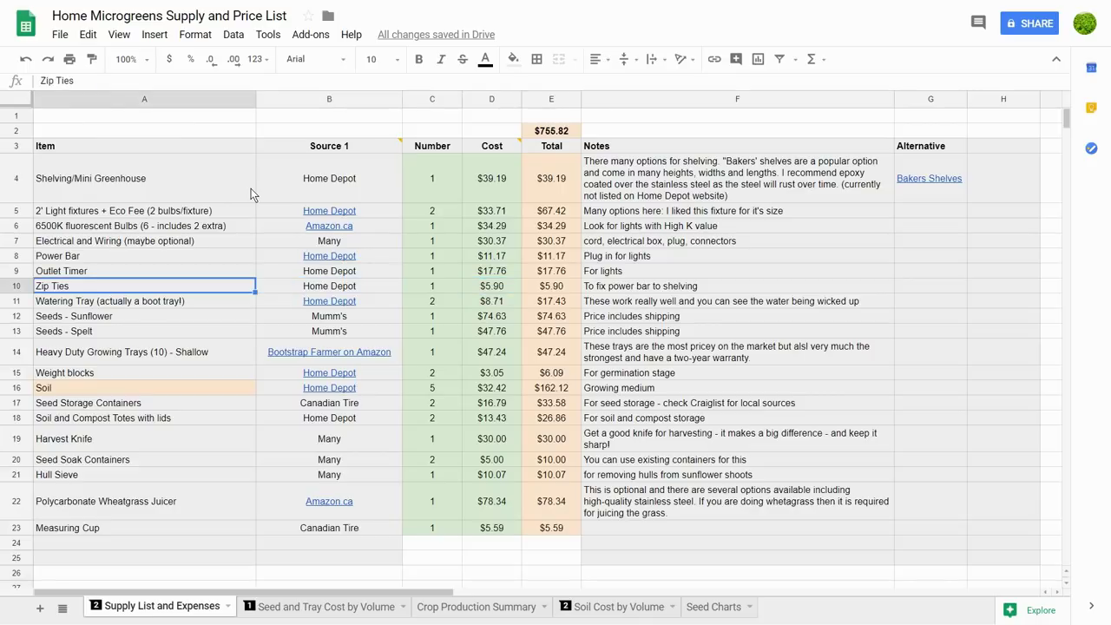
# Step: Review the Watering Tray and Seeds - Sunflower cost formulas, and the items from Seeds - Spelt down to Soil
pyautogui.press('Down')
pyautogui.press('Right')
pyautogui.press('Right')
pyautogui.press('Right')
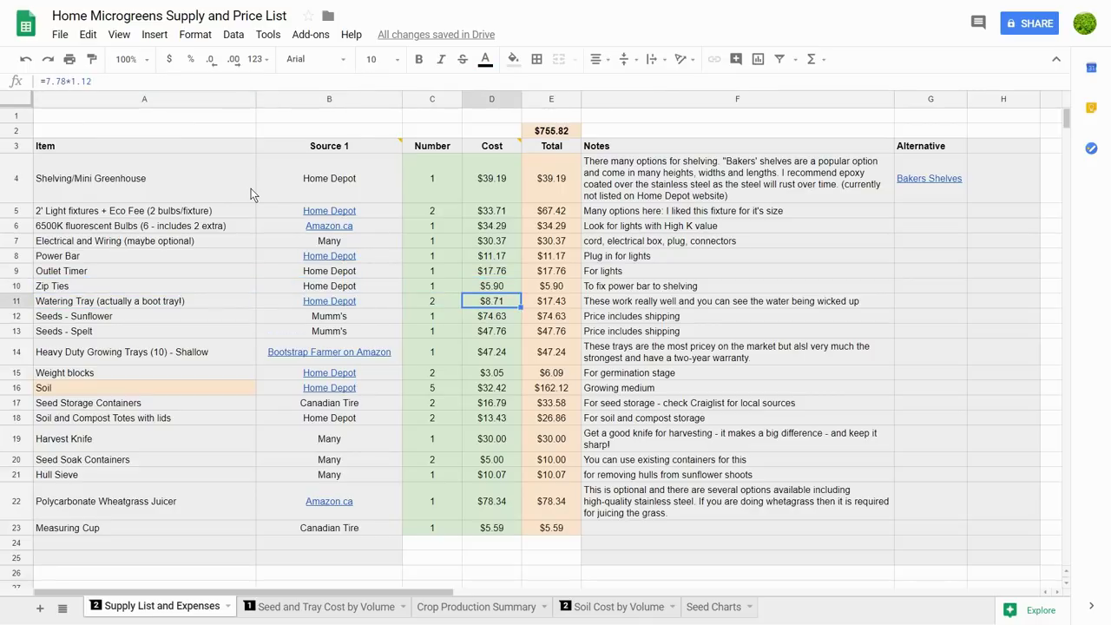
pyautogui.press('Down')
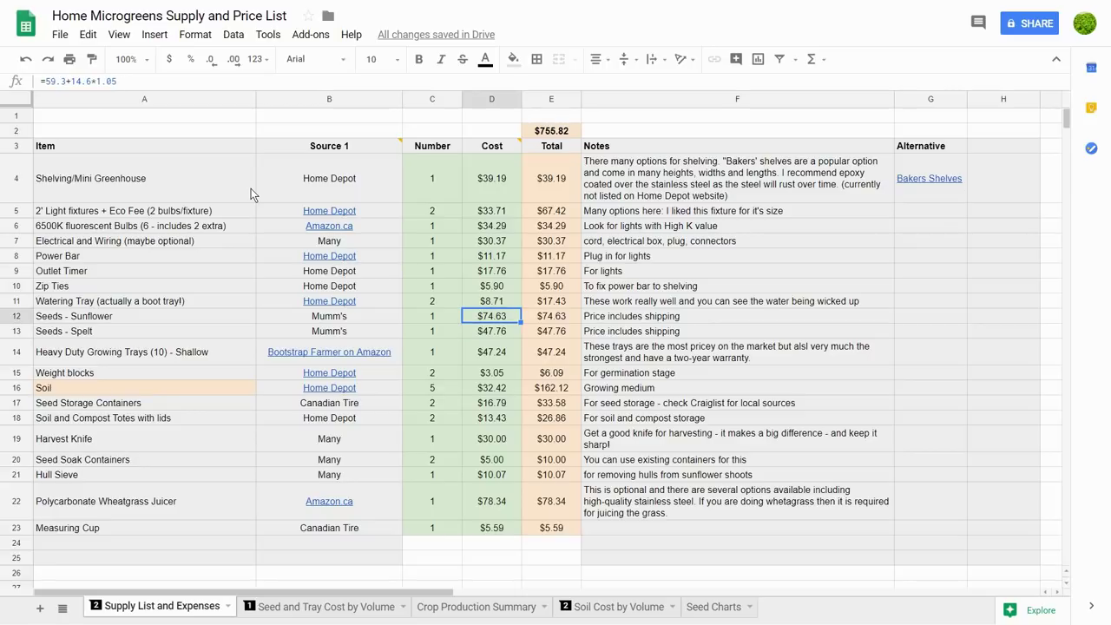
pyautogui.press('Down')
pyautogui.press('Left')
pyautogui.press('Left')
pyautogui.press('Left')
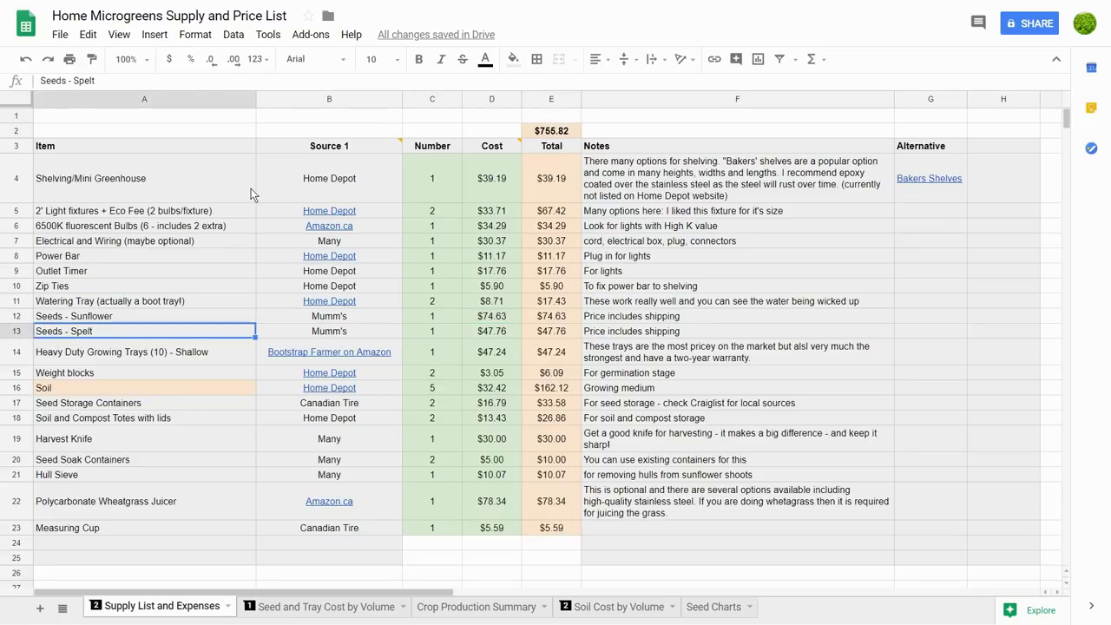
pyautogui.press('Down')
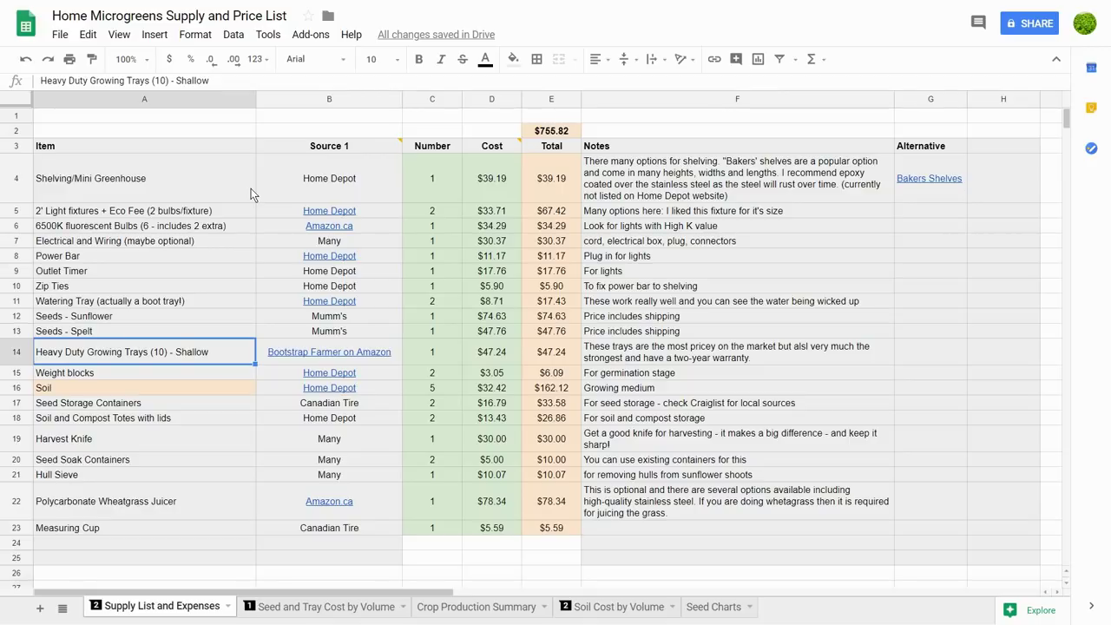
pyautogui.press('Down')
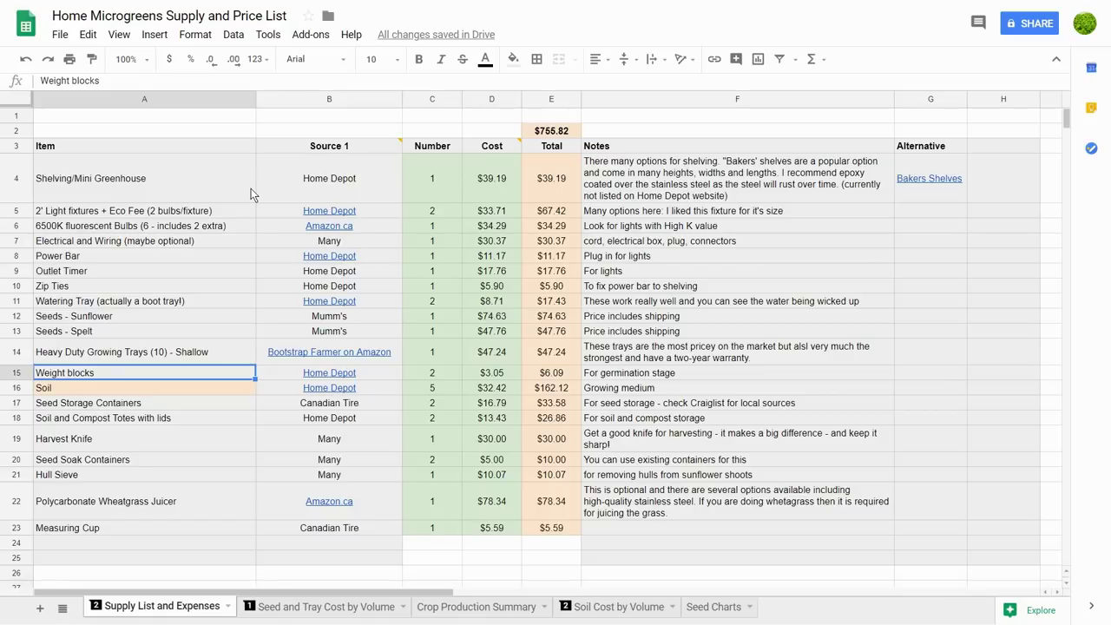
pyautogui.press('Down')
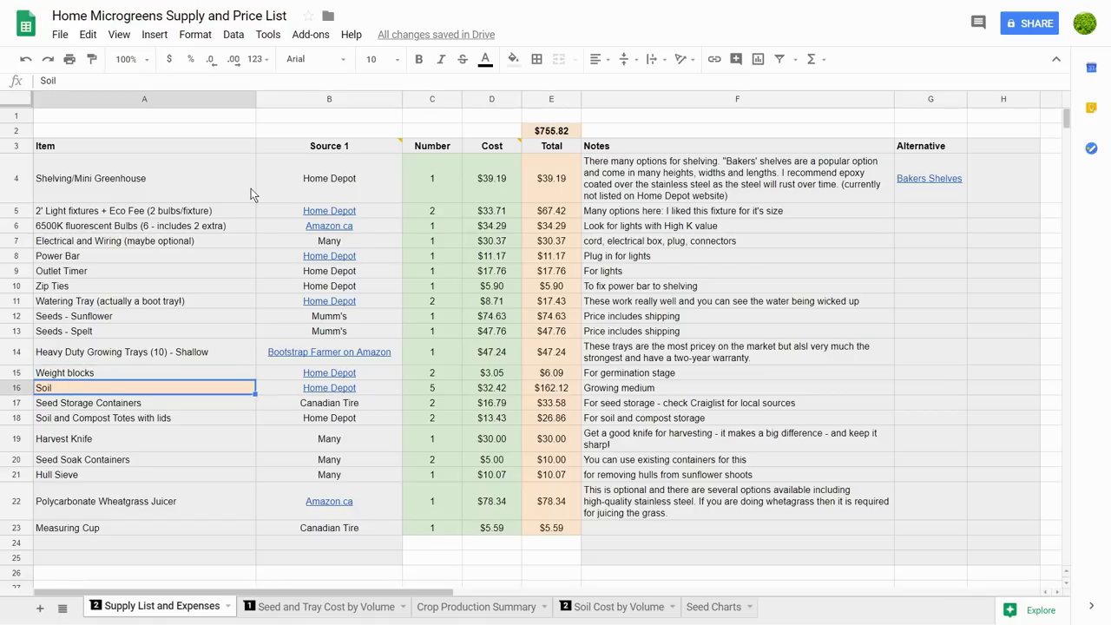
# Step: Check the Soil row's cost formula and set its number to 1
pyautogui.press('Right')
pyautogui.press('Right')
pyautogui.press('Right')
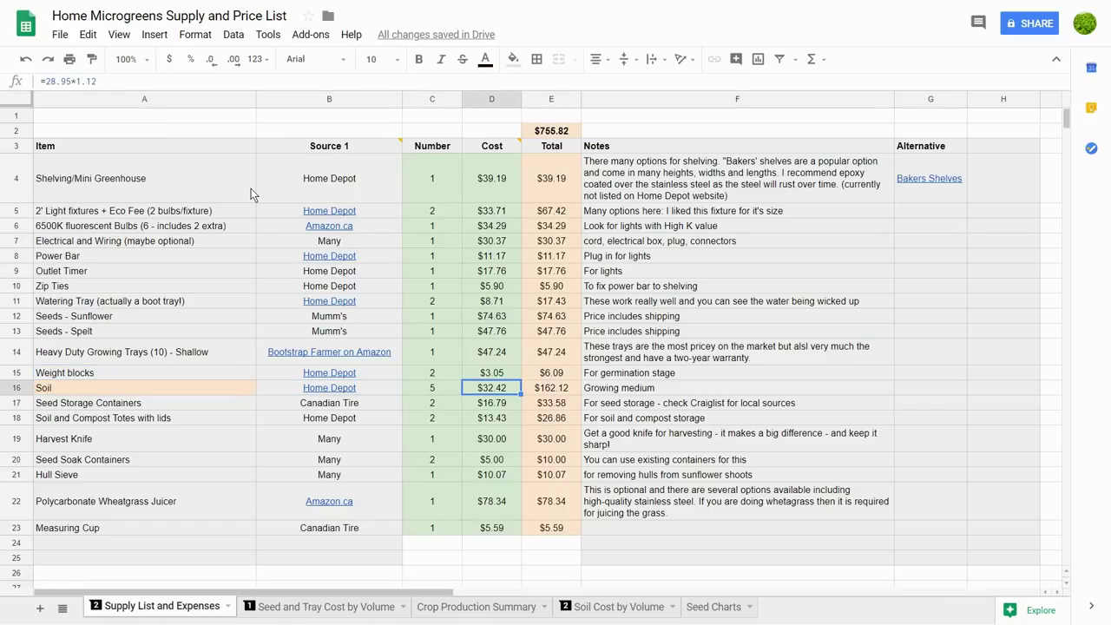
pyautogui.press('Left')
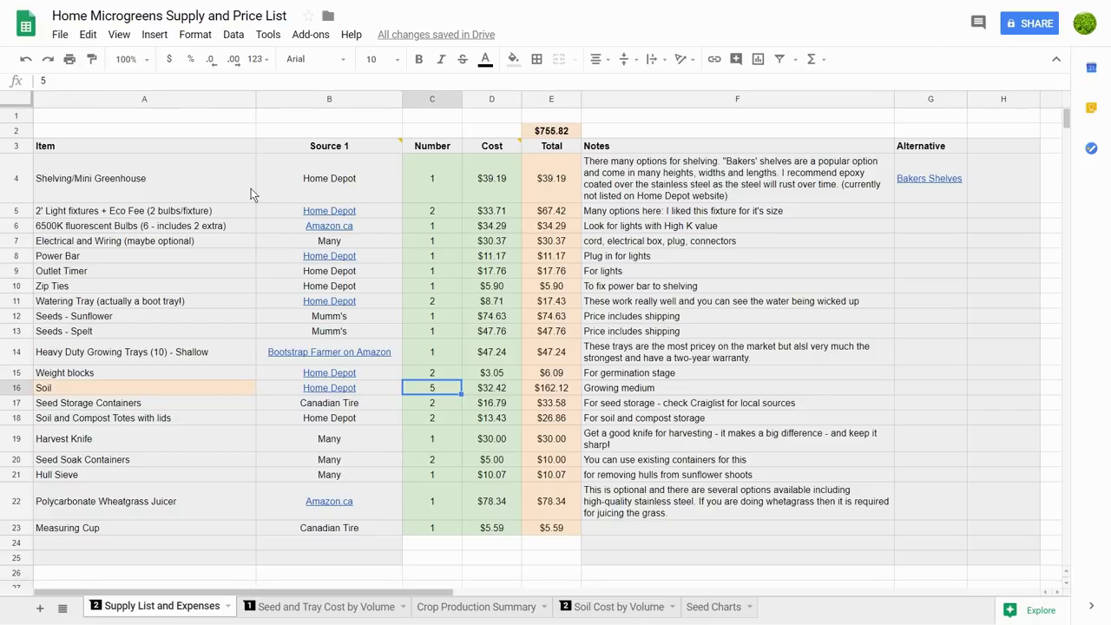
pyautogui.write('1')
pyautogui.press('Return')
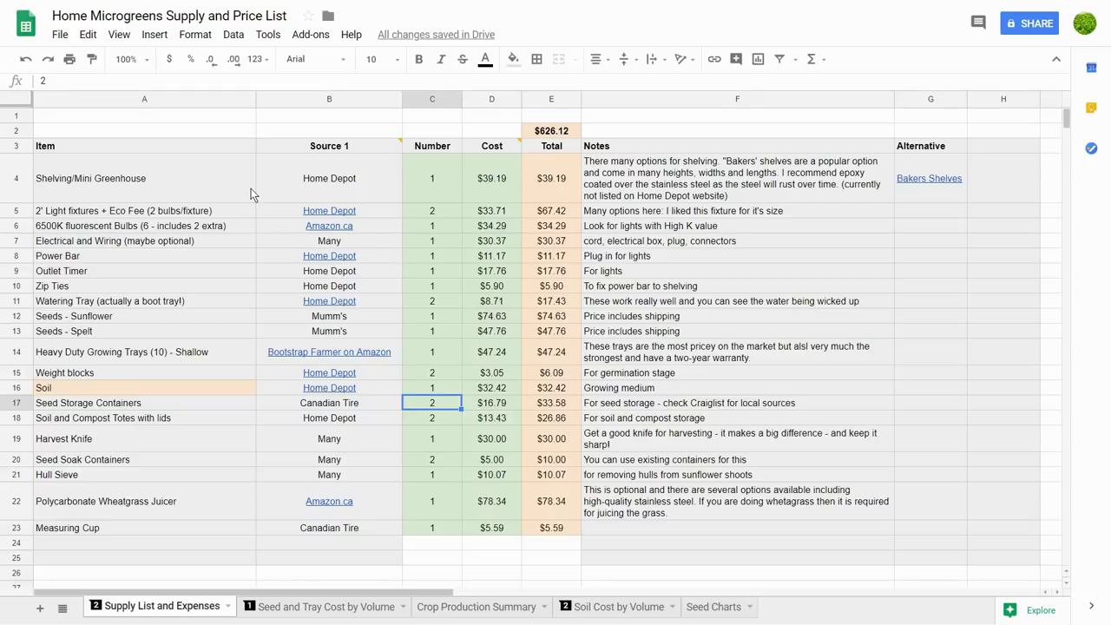
# Step: Set the number in the Soil row back to 5
pyautogui.press('Up')
pyautogui.write('5')
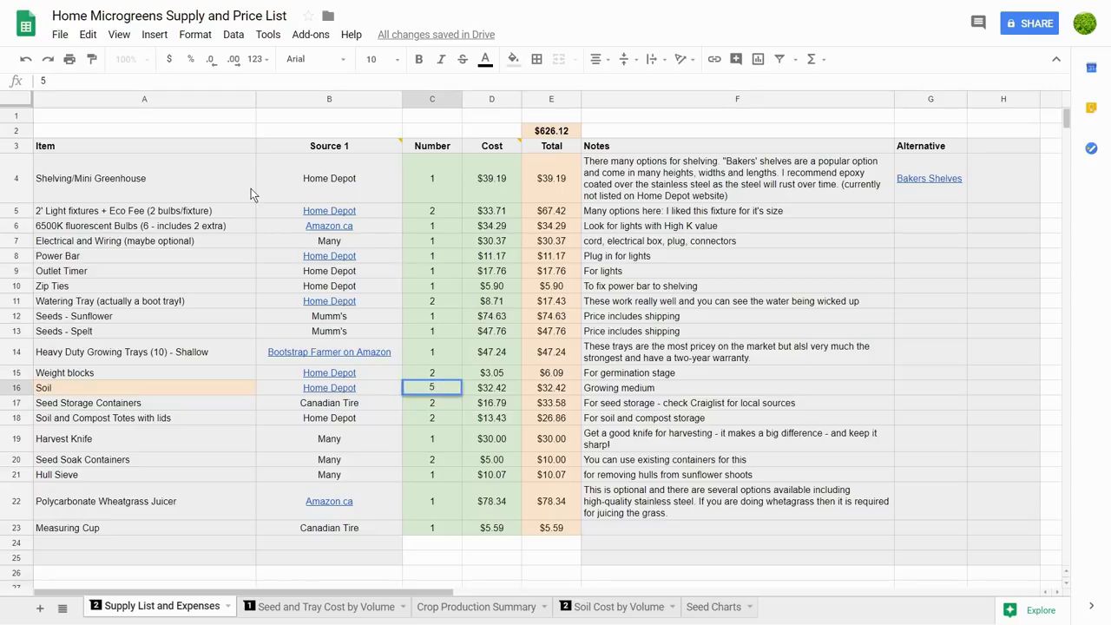
pyautogui.press('Return')
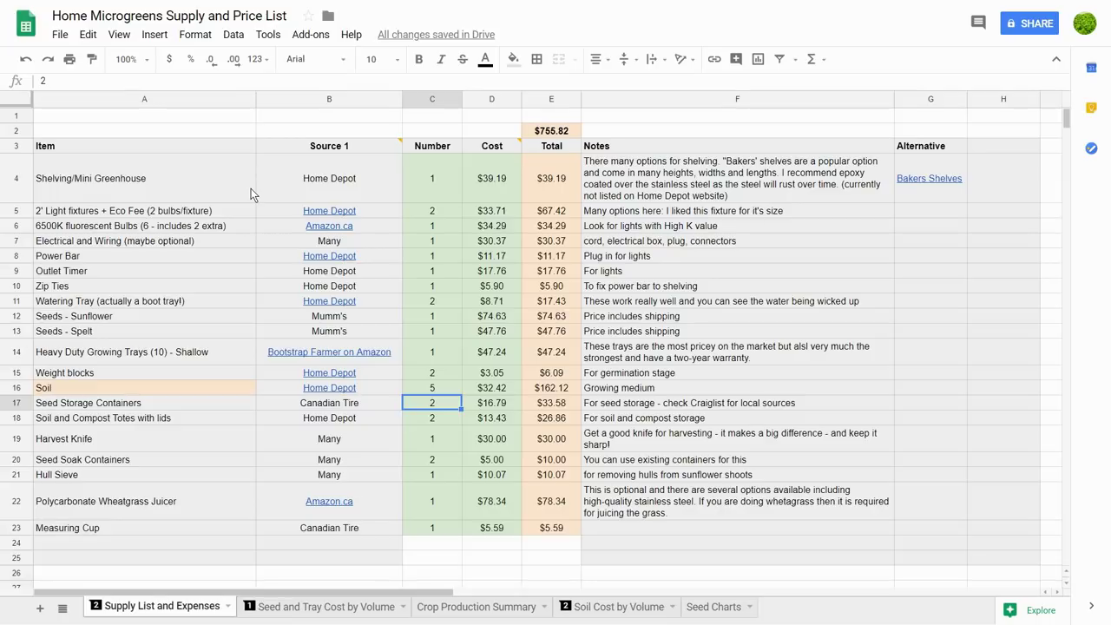
# Step: Review the rows from Soil and Compost Totes down to Measuring Cup, and the grand total formula
pyautogui.press('Down')
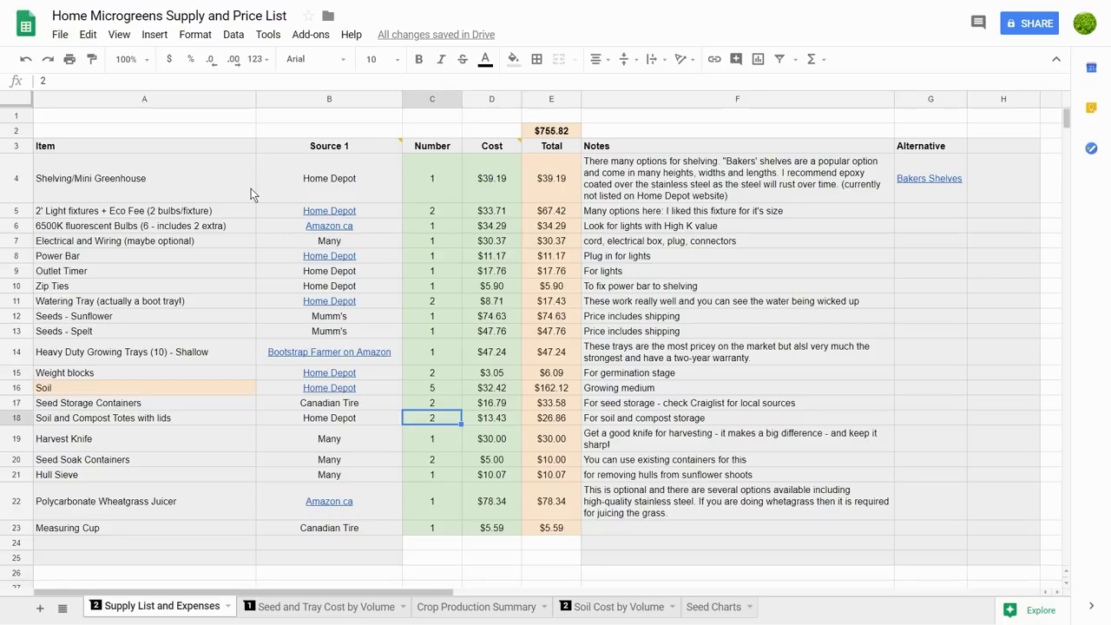
pyautogui.press('Down')
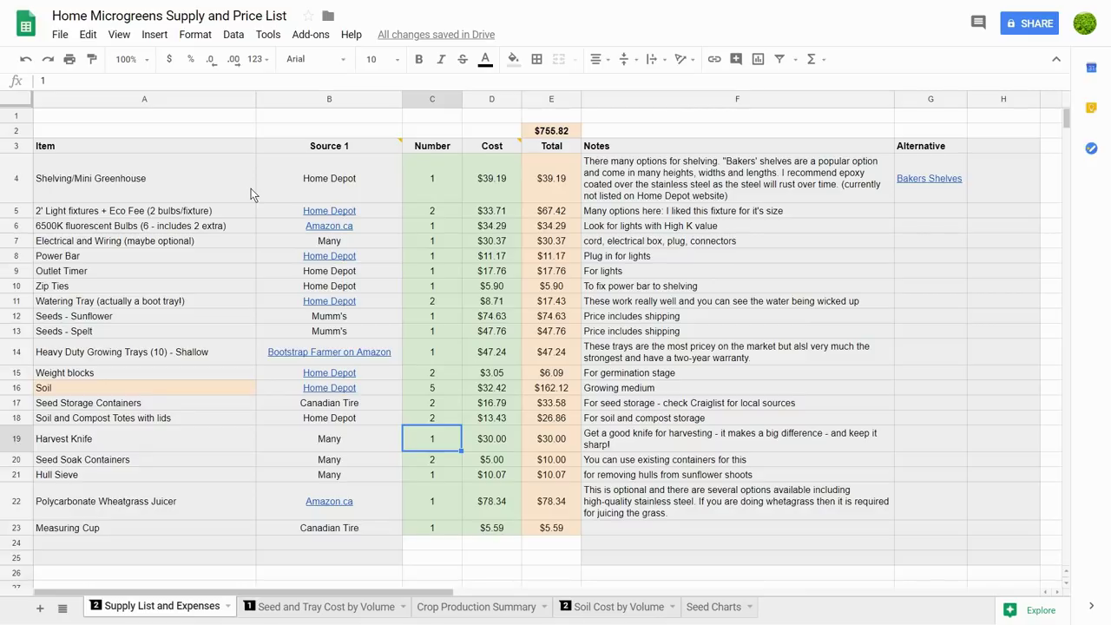
pyautogui.press('Down')
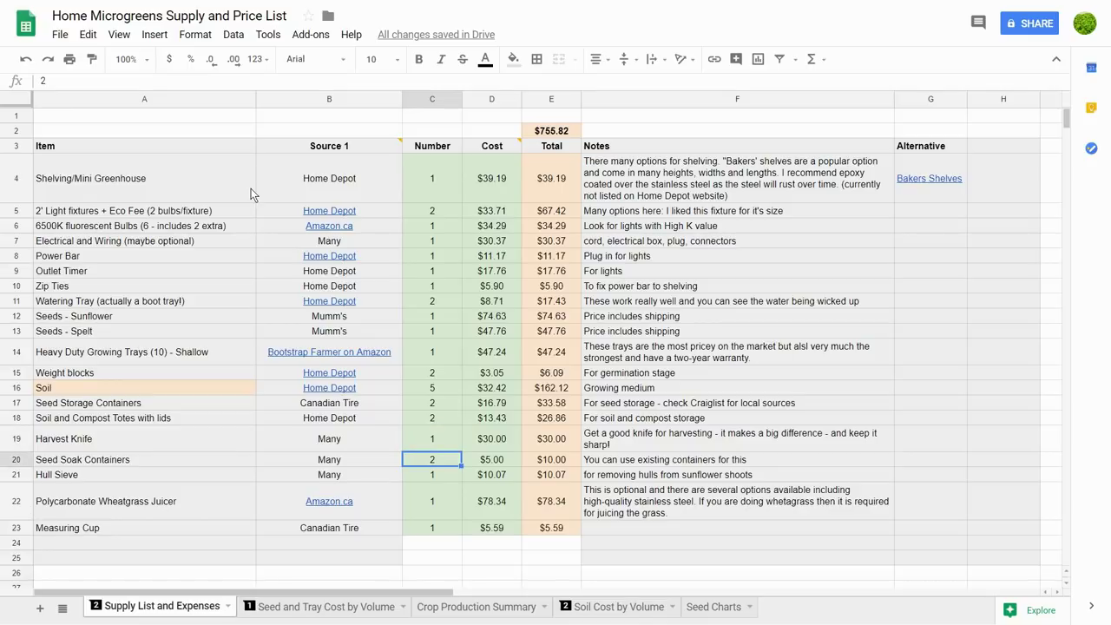
pyautogui.press('Down')
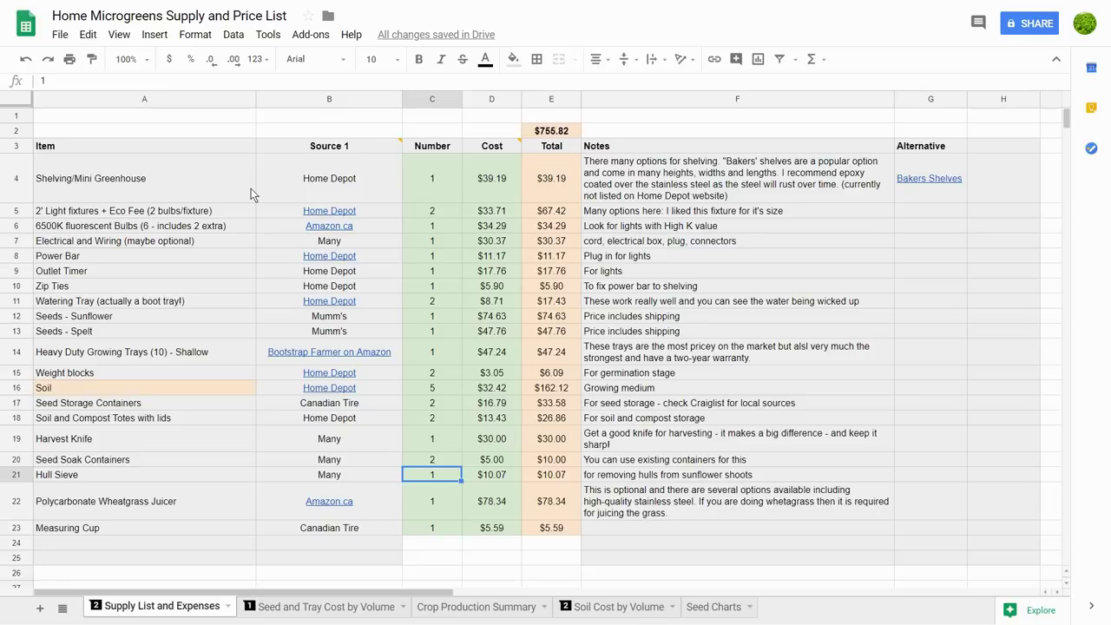
pyautogui.press('Down')
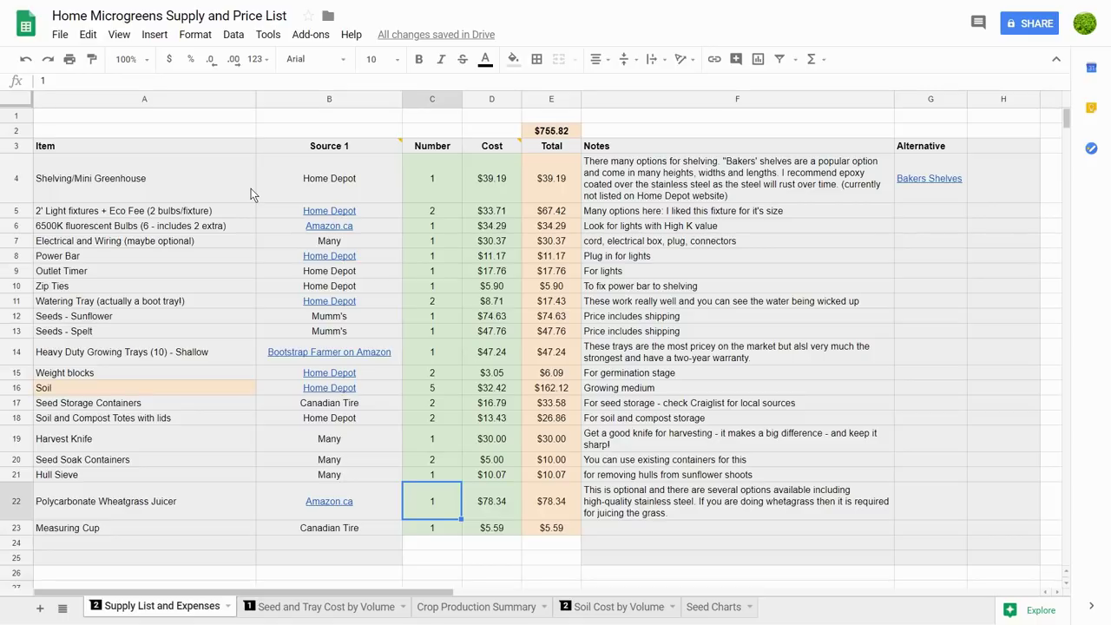
pyautogui.press('Down')
pyautogui.press('Right')
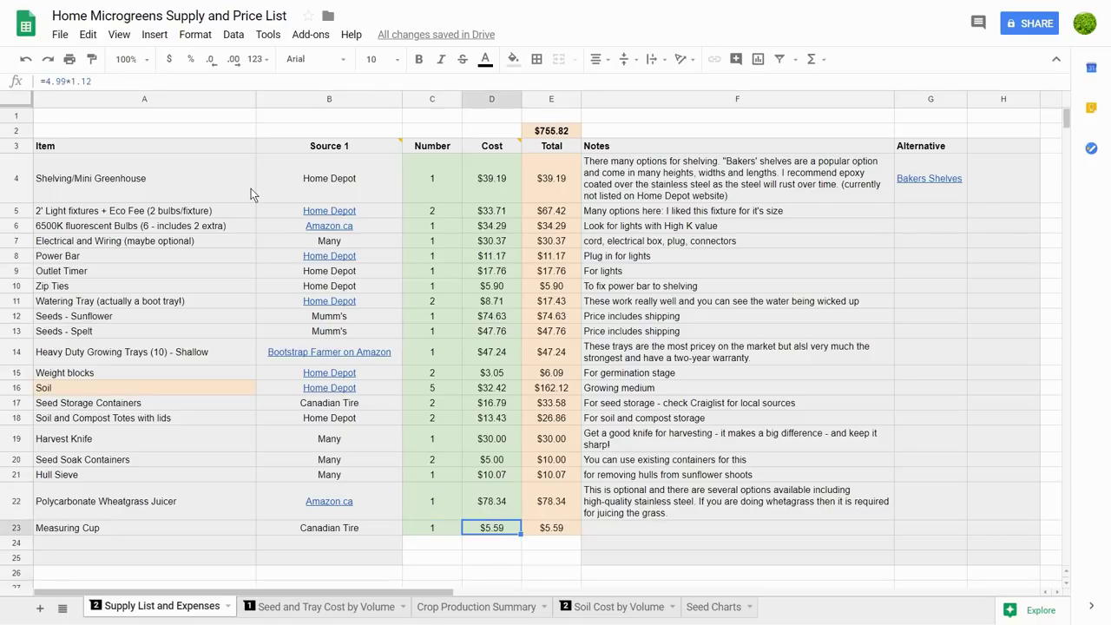
pyautogui.click(560, 133)
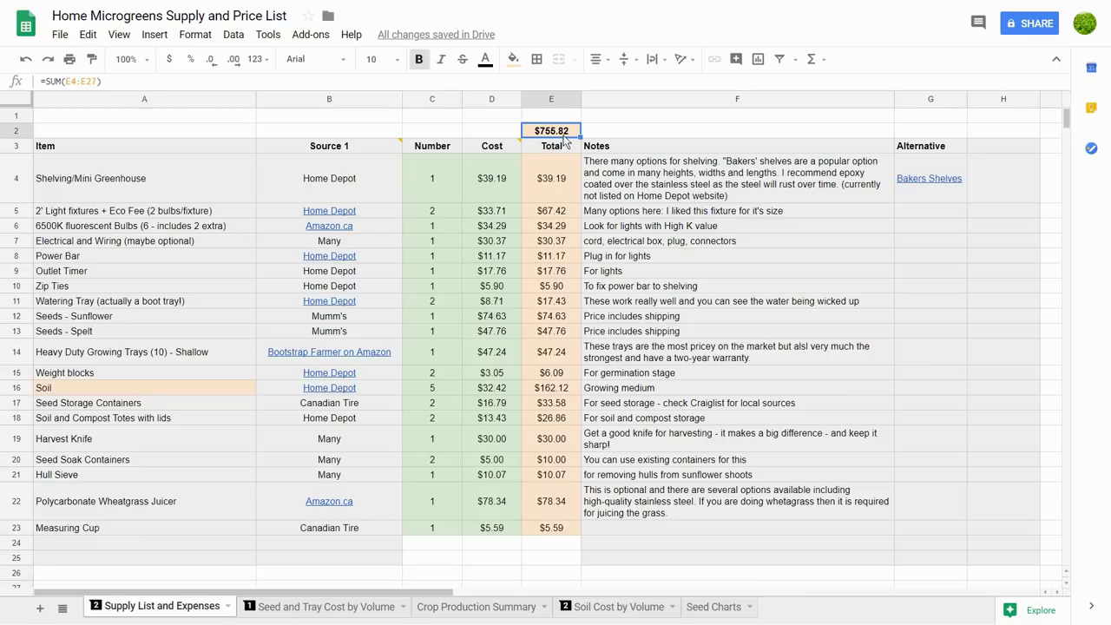
# Step: Reduce the number in the Soil row to 1
pyautogui.click(435, 390)
pyautogui.write('1')
pyautogui.press('Return')
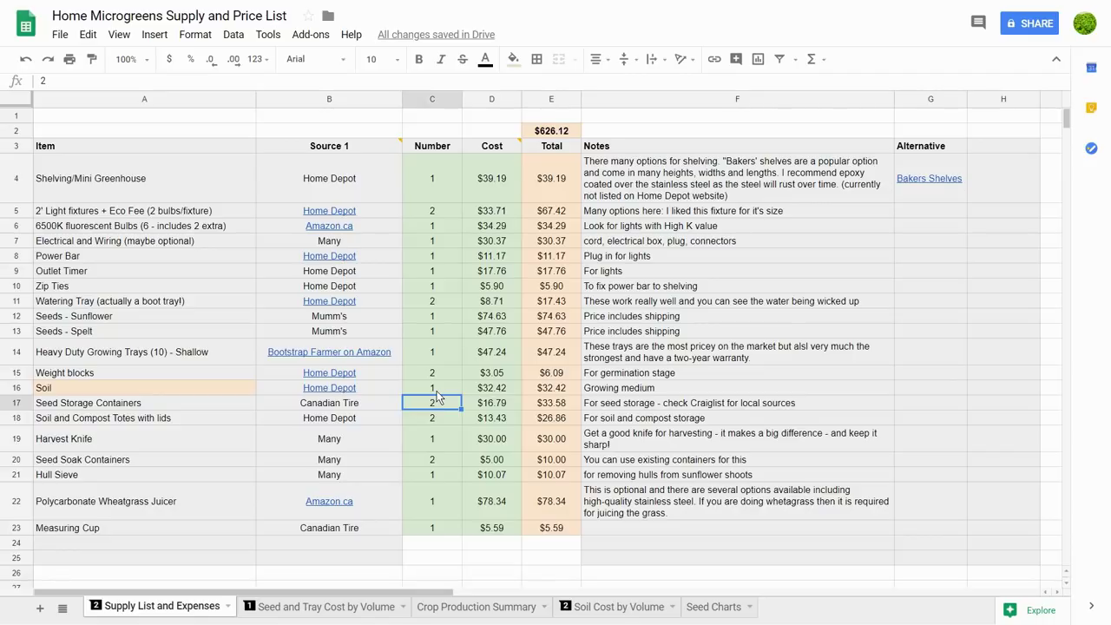
# Step: Set the number in the Seeds - Spelt row to 0
pyautogui.press('Up')
pyautogui.press('Up')
pyautogui.press('Up')
pyautogui.press('Up')
pyautogui.press('Up')
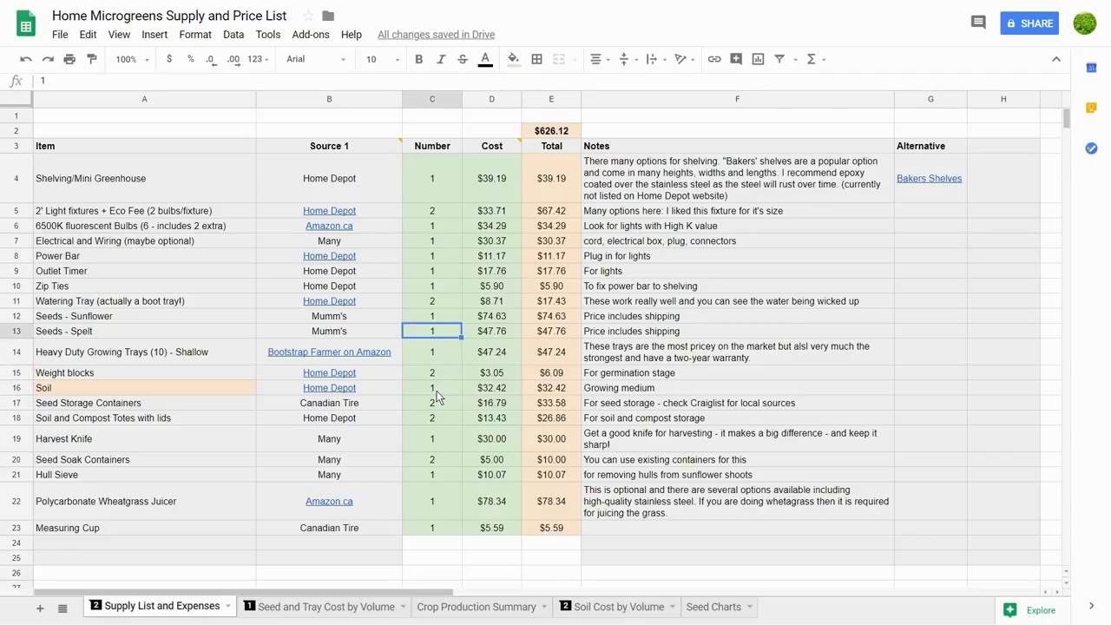
pyautogui.press('Down')
pyautogui.write('0')
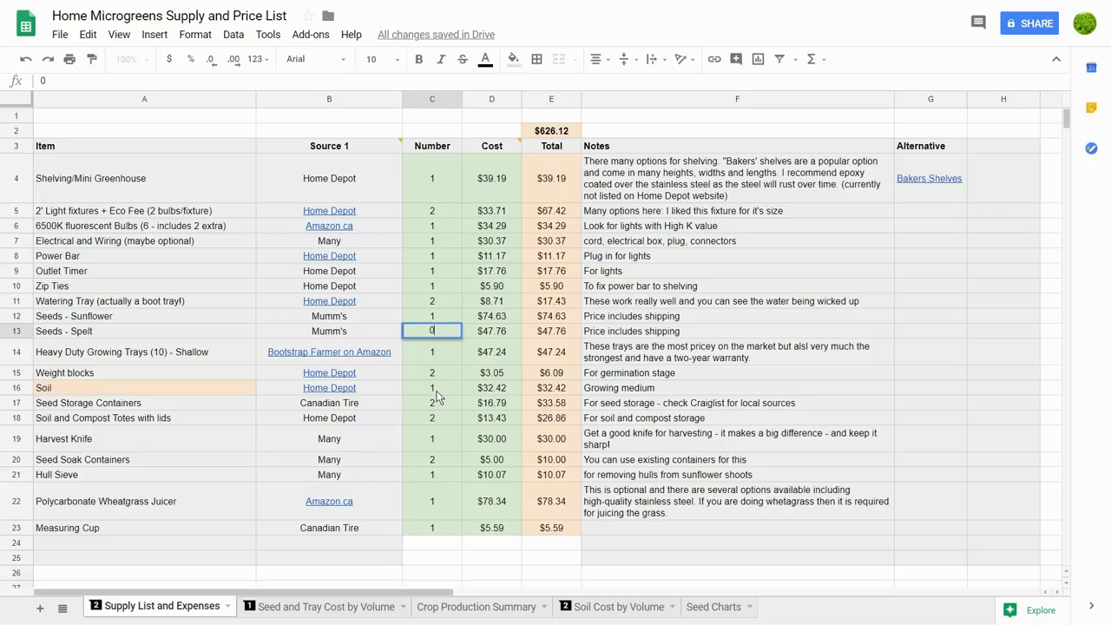
pyautogui.press('Return')
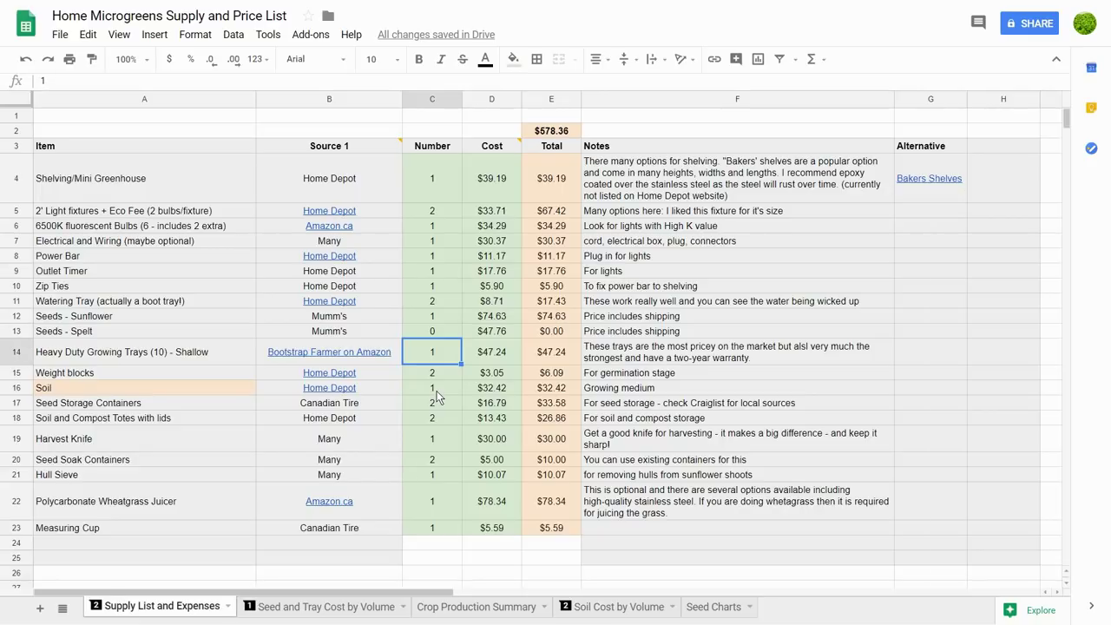
# Step: Set the number in the Watering Tray row to 1
pyautogui.press('Up')
pyautogui.press('Up')
pyautogui.press('Up')
pyautogui.write('1')
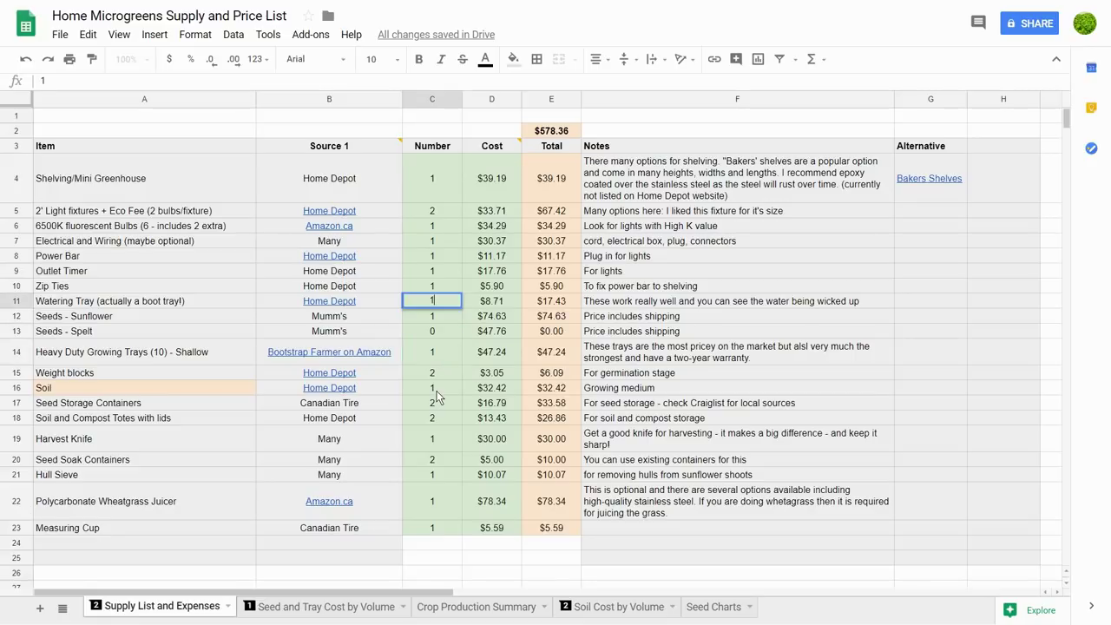
pyautogui.press('Return')
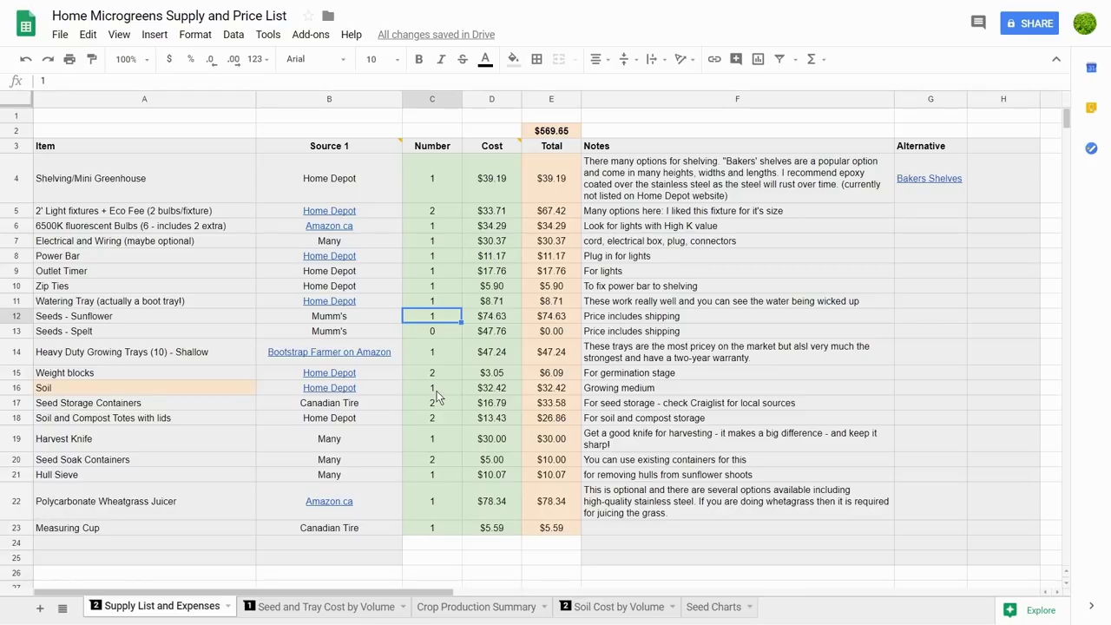
# Step: Set the cost in the Zip Ties row to 0.25
pyautogui.press('Up')
pyautogui.press('Up')
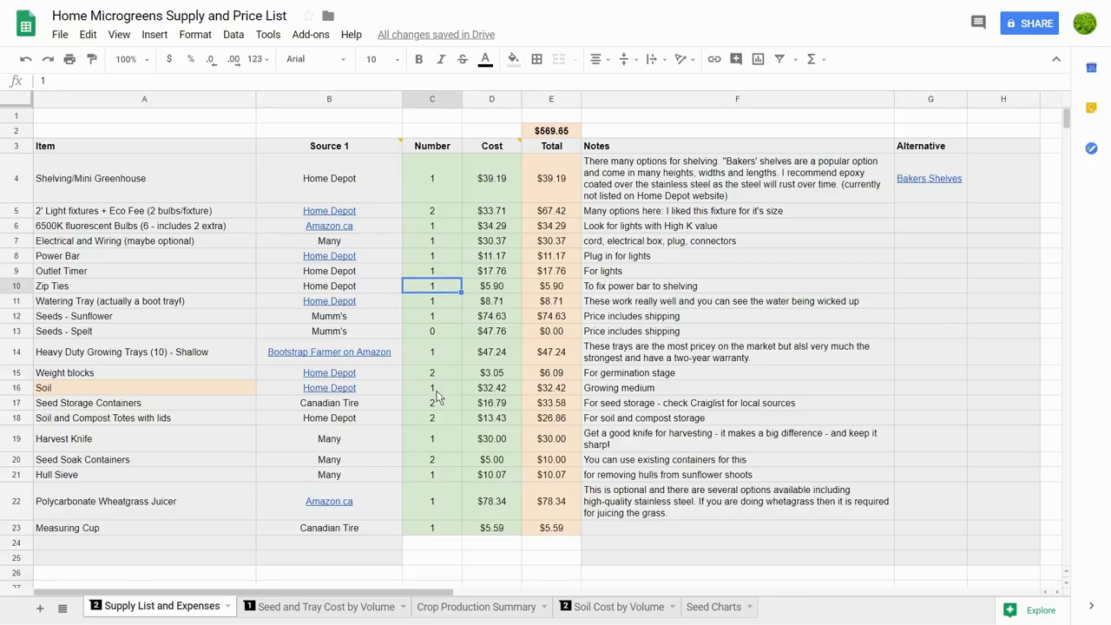
pyautogui.press('Right')
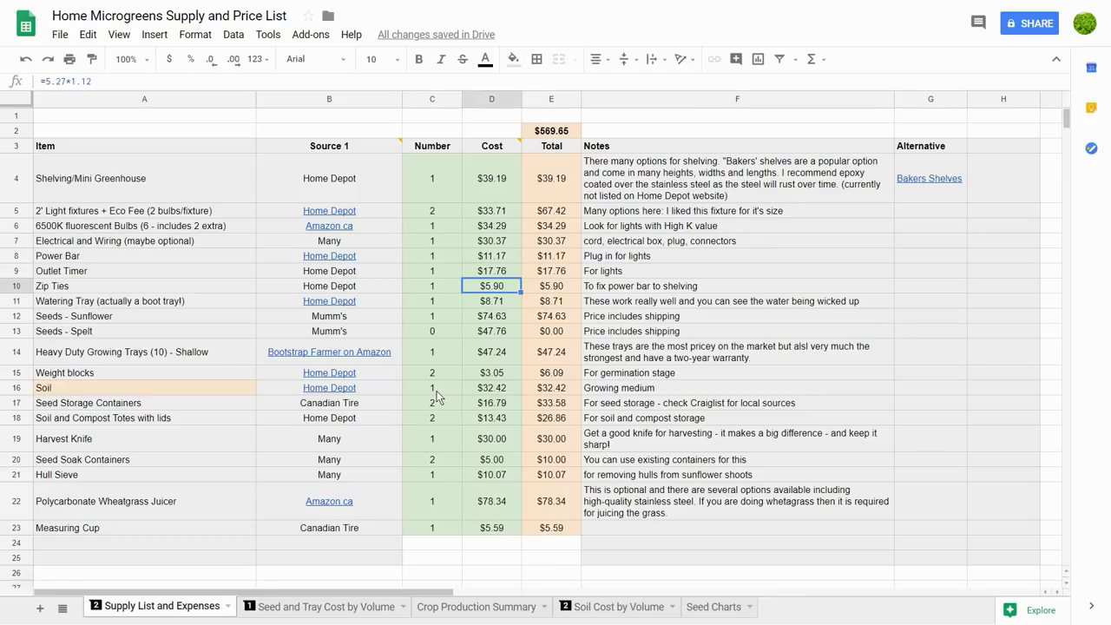
pyautogui.write('0.25')
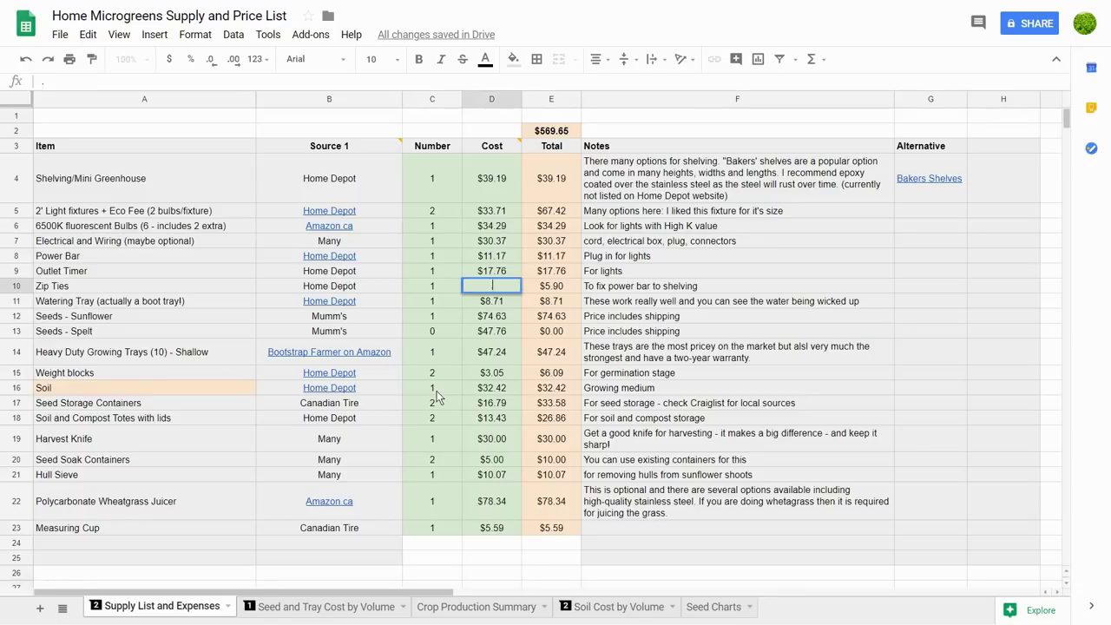
pyautogui.press('Return')
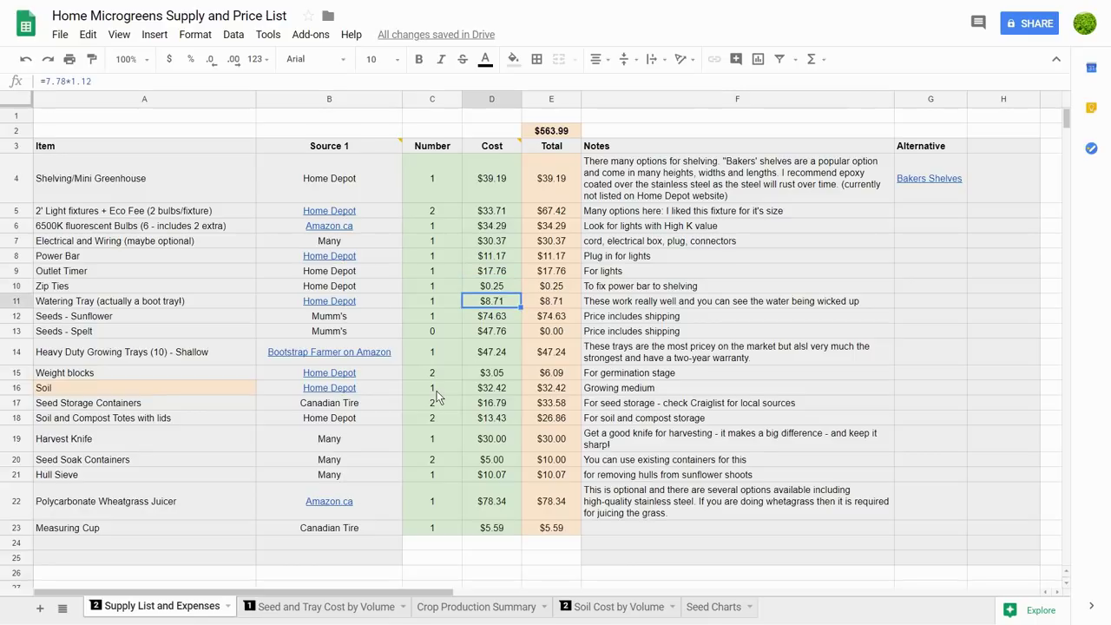
# Step: Set the cost in the 6500K fluorescent Bulbs row to 50
pyautogui.click(510, 226)
pyautogui.write('50')
pyautogui.press('Return')
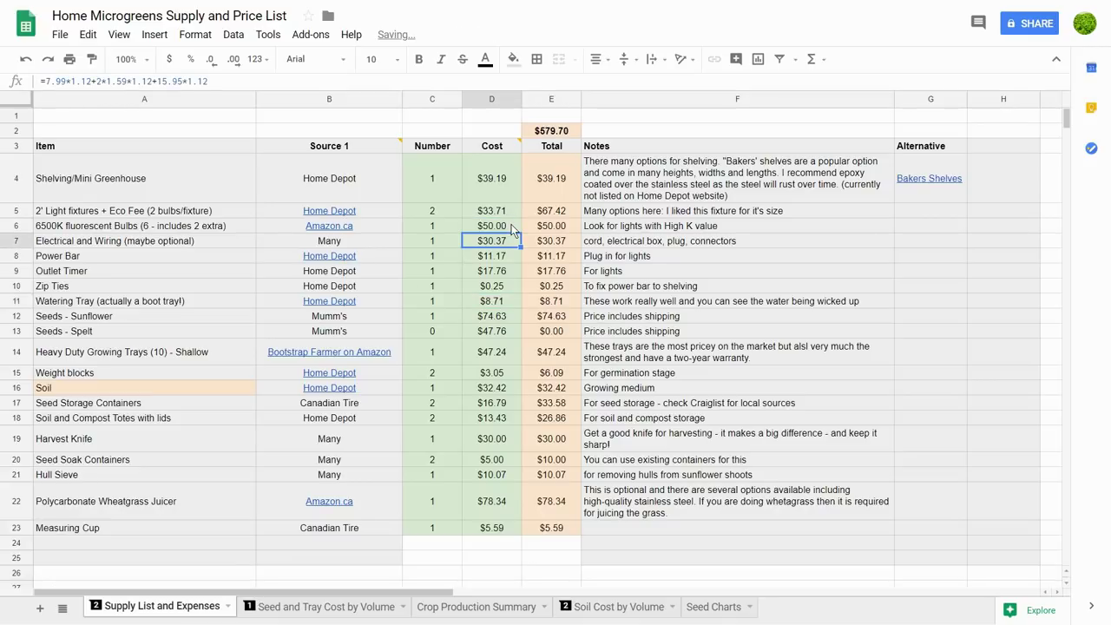
# Step: Set the number in the Shelving/Mini Greenhouse row to 0
pyautogui.click(495, 184)
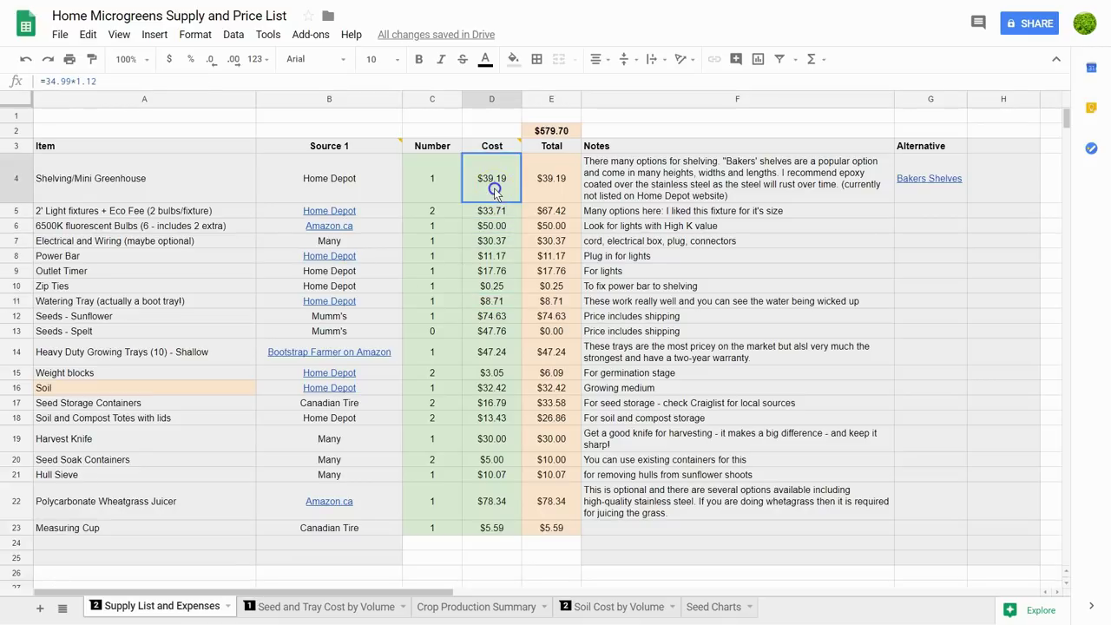
pyautogui.click(460, 184)
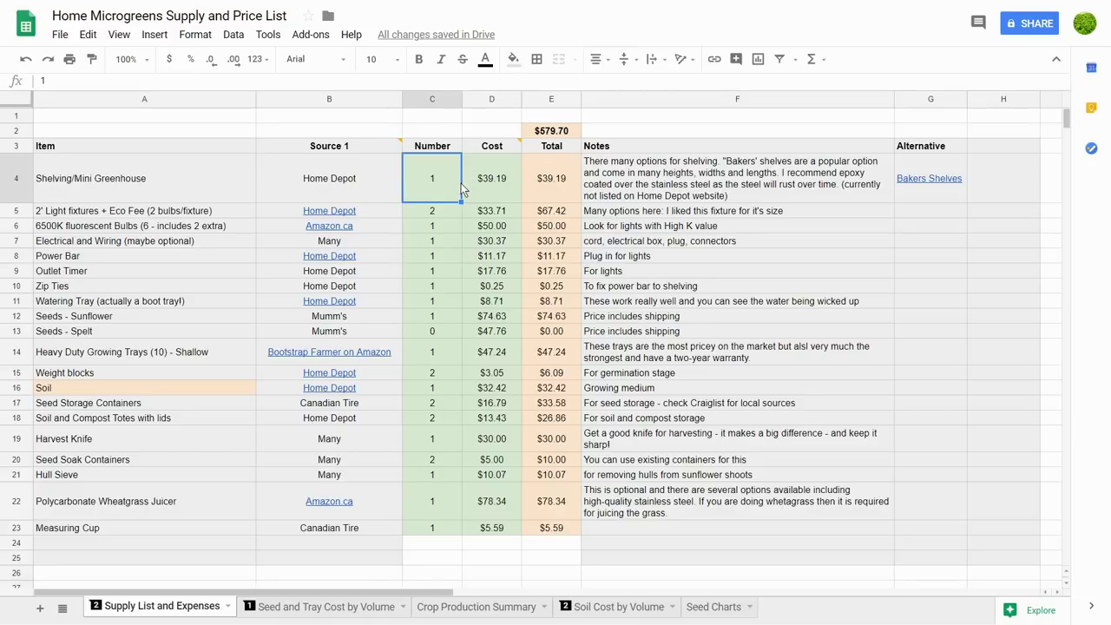
pyautogui.write('0')
pyautogui.press('Return')
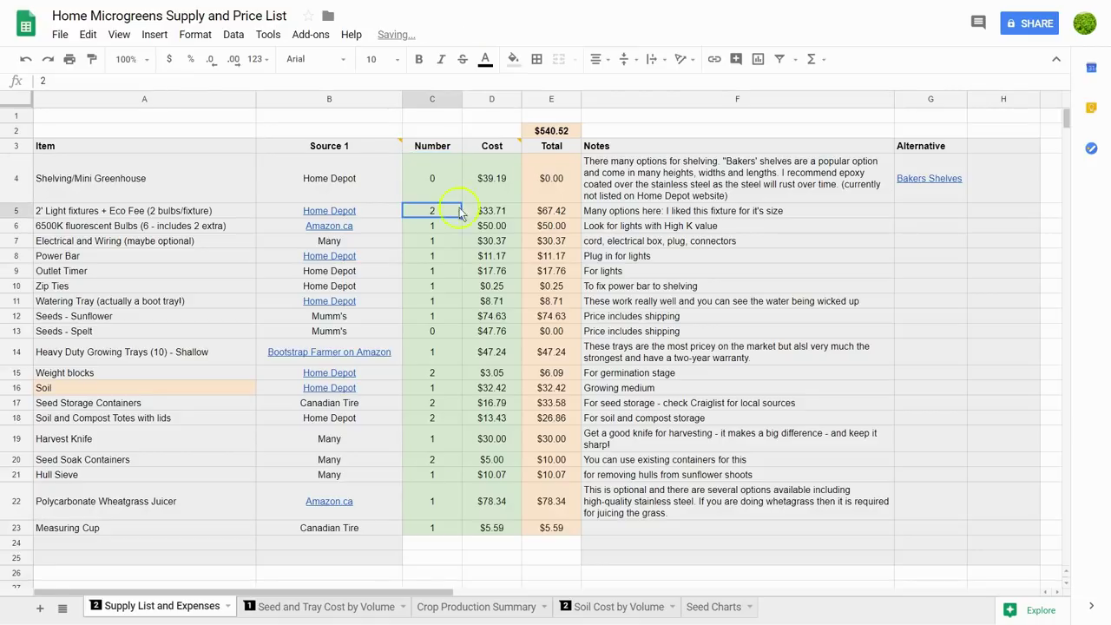
# Step: Set the numbers in the Polycarbonate Wheatgrass Juicer and Measuring Cup rows to 0
pyautogui.click(446, 493)
pyautogui.write('0')
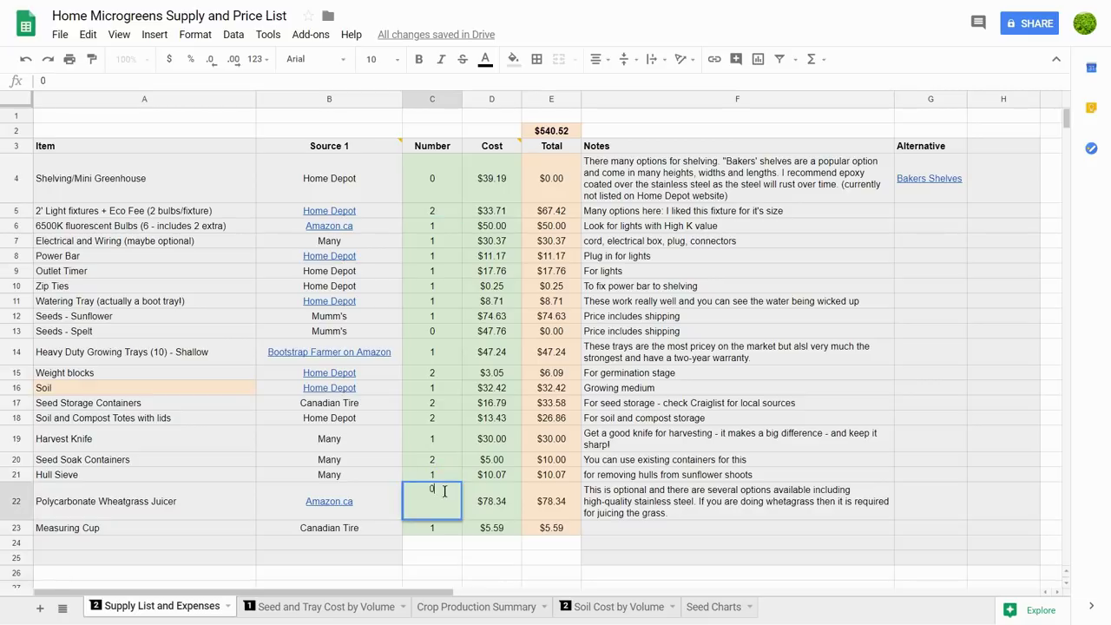
pyautogui.press('Return')
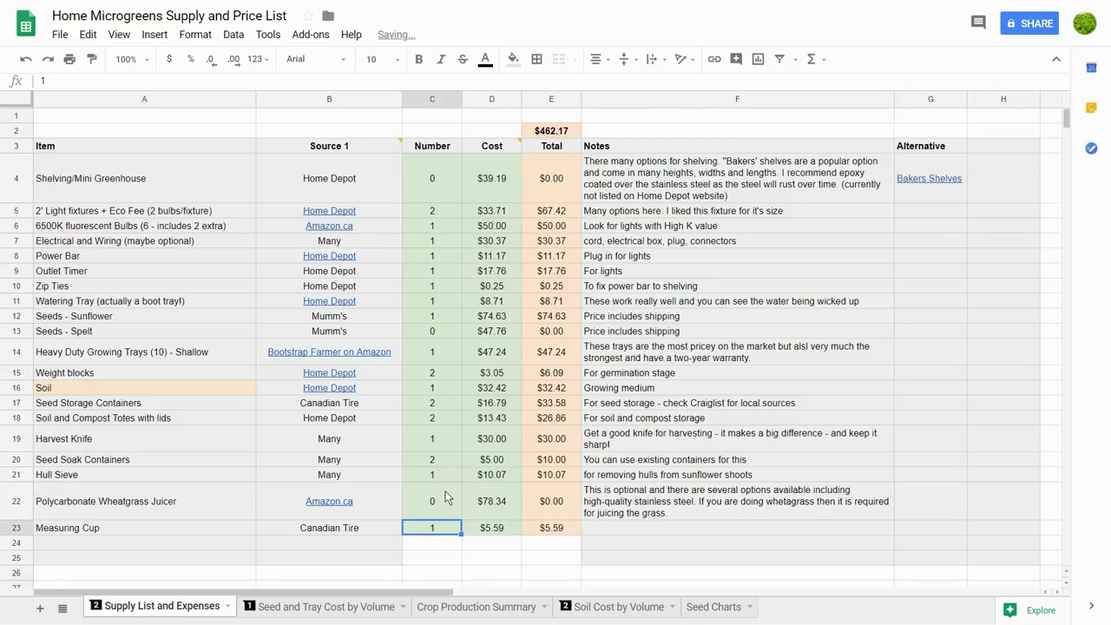
pyautogui.write('0')
pyautogui.press('Return')
# Step: Set the number in the Seed Soak Containers row to 0
pyautogui.press('Up')
pyautogui.press('Up')
pyautogui.press('Up')
pyautogui.press('Up')
pyautogui.write('0')
pyautogui.press('Return')
# Step: Set the numbers in the Harvest Knife and Hull Sieve rows to 0
pyautogui.press('Up')
pyautogui.press('Up')
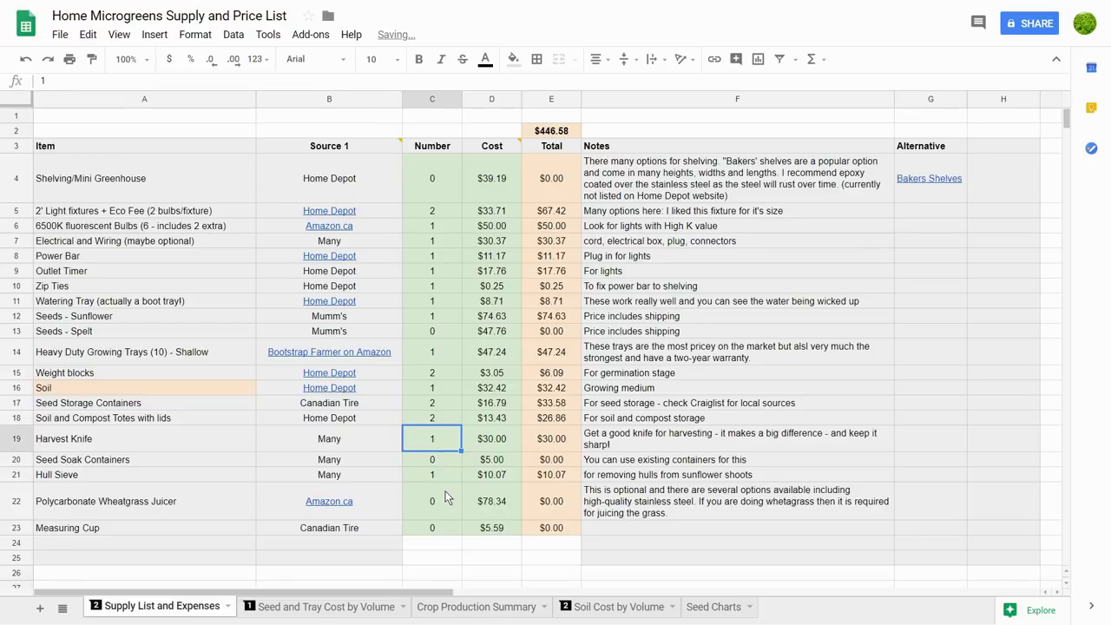
pyautogui.write('0')
pyautogui.press('Return')
pyautogui.press('Down')
pyautogui.write('0')
pyautogui.press('Return')
# Step: Set the number in the Soil and Compost Totes with lids row to 0
pyautogui.press('Up')
pyautogui.press('Up')
pyautogui.press('Up')
pyautogui.press('Up')
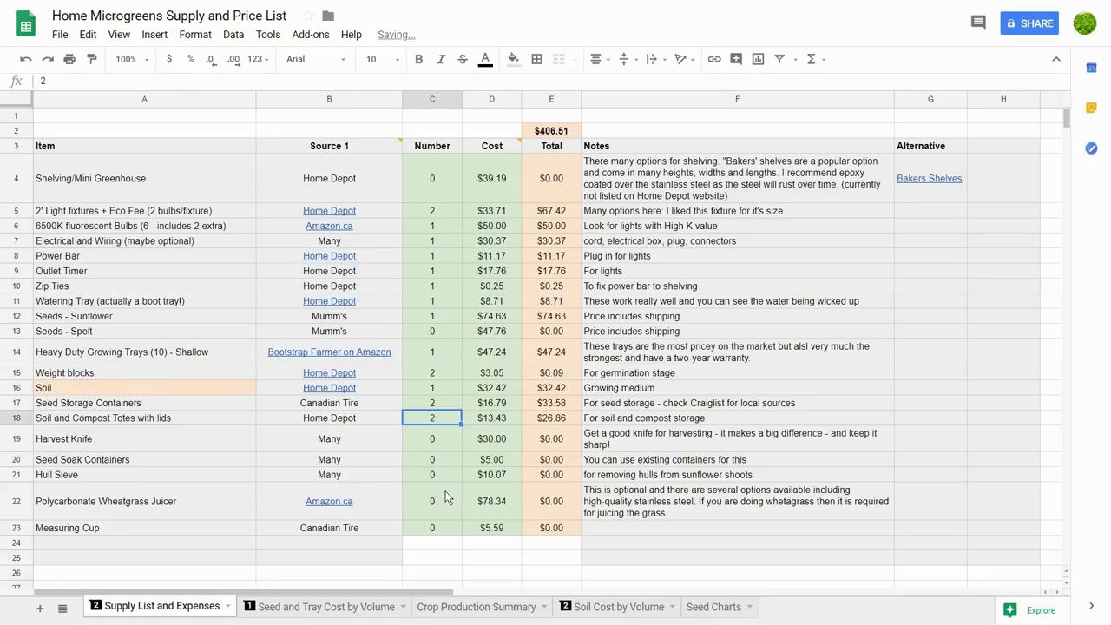
pyautogui.write('0')
pyautogui.press('Return')
# Step: Set the number in the Seed Storage Containers row to 1, and check the grand total cell
pyautogui.press('Up')
pyautogui.press('Up')
pyautogui.write('1')
pyautogui.press('Return')
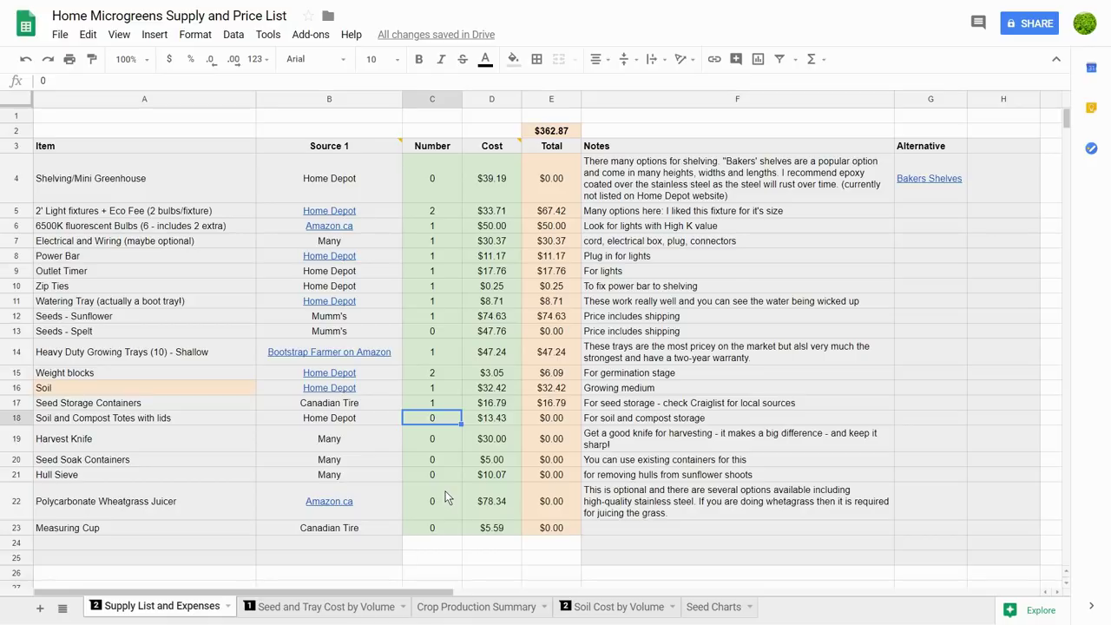
pyautogui.click(567, 131)
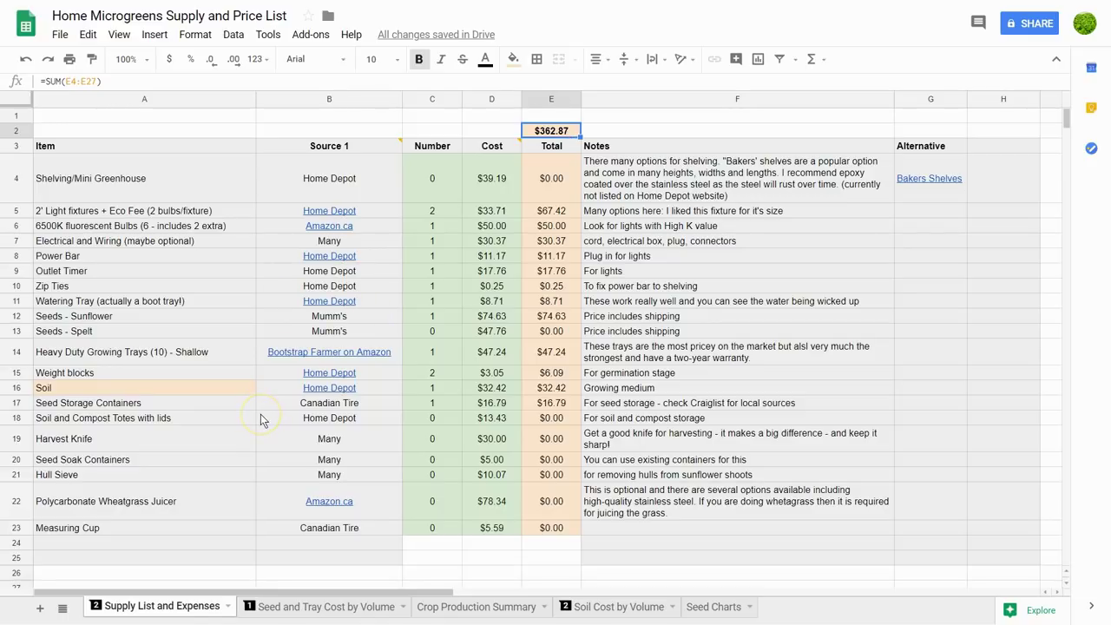
# Step: Undo all the trial changes to the numbers and costs, including those in the Seeds - Spelt and Soil rows
pyautogui.hotkey('ctrl', 'z')
pyautogui.hotkey('ctrl', 'z')
pyautogui.hotkey('ctrl', 'z')
pyautogui.hotkey('ctrl', 'z')
pyautogui.hotkey('ctrl', 'z')
pyautogui.hotkey('ctrl', 'z')
pyautogui.hotkey('ctrl', 'z')
pyautogui.hotkey('ctrl', 'z')
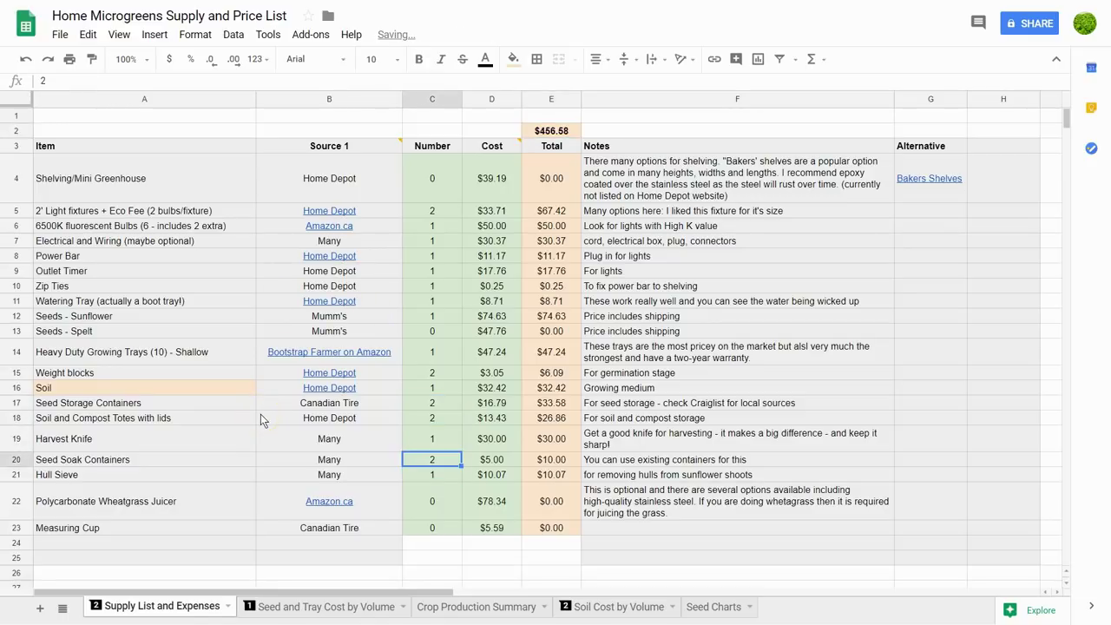
pyautogui.hotkey('ctrl', 'z')
pyautogui.hotkey('ctrl', 'z')
pyautogui.hotkey('ctrl', 'z')
pyautogui.hotkey('ctrl', 'z')
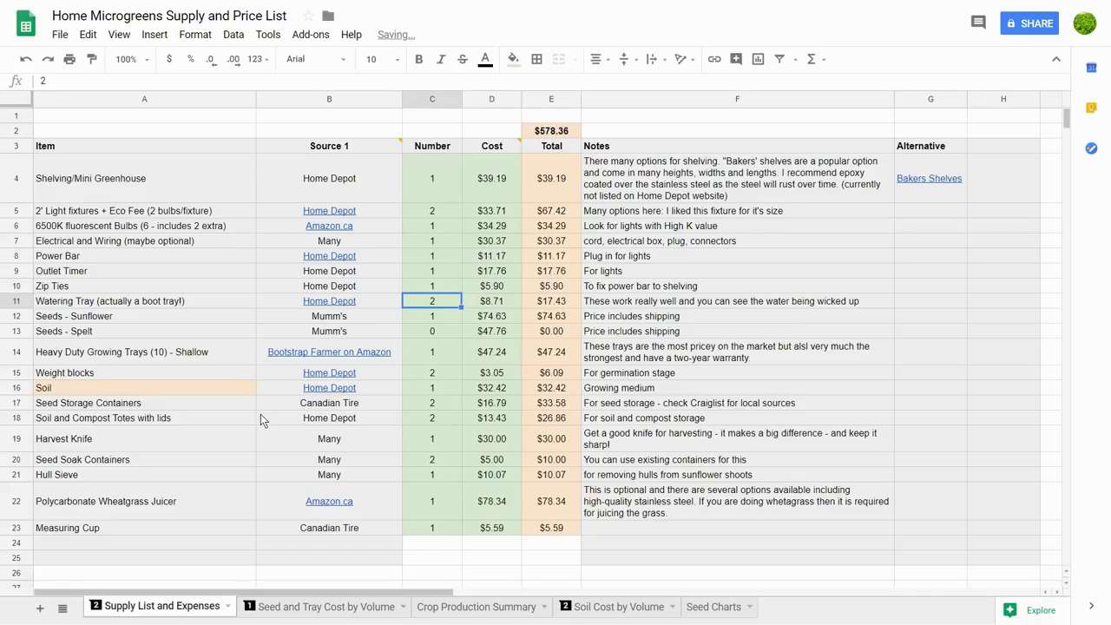
pyautogui.hotkey('ctrl', 'z')
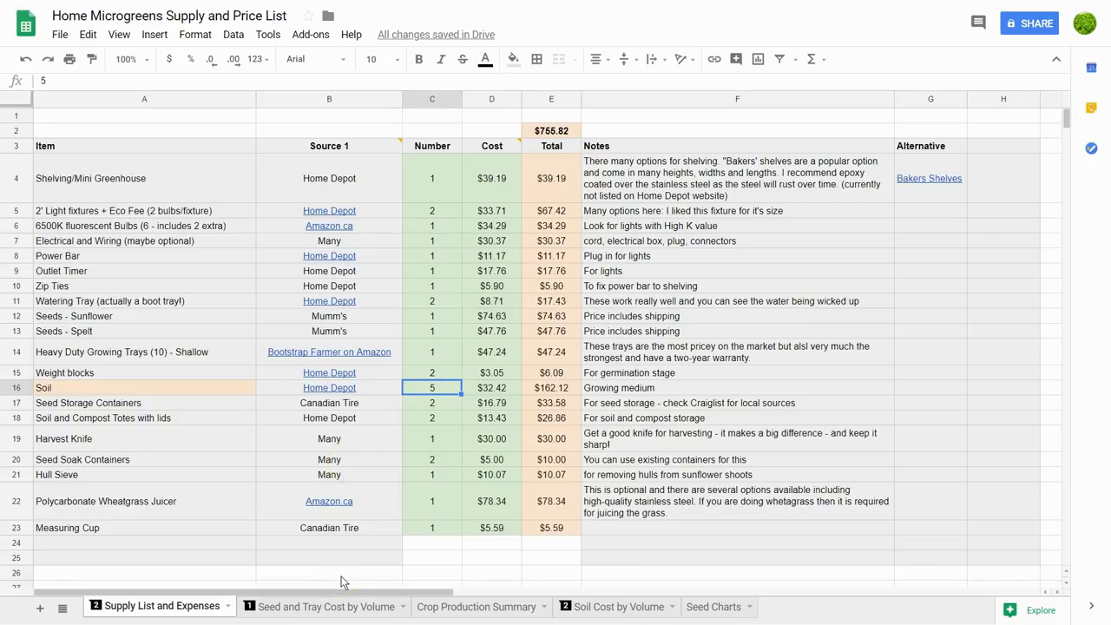
# Step: Open the Seed and Tray Cost by Volume sheet and review the Sunflower seed's price, units, volumes and weights
pyautogui.click(338, 605)
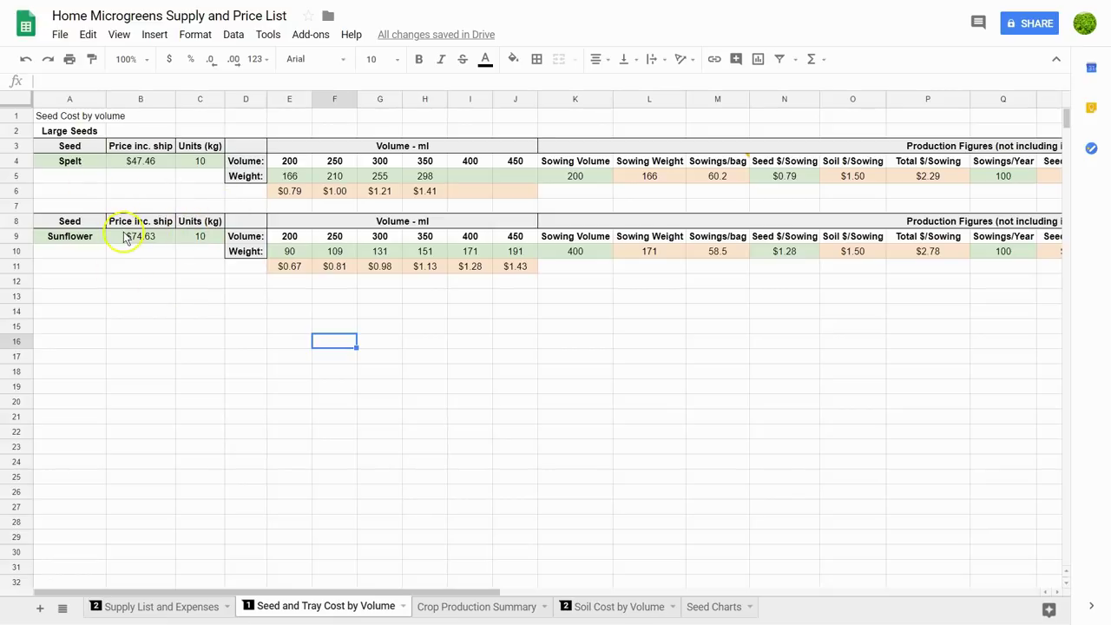
pyautogui.click(87, 240)
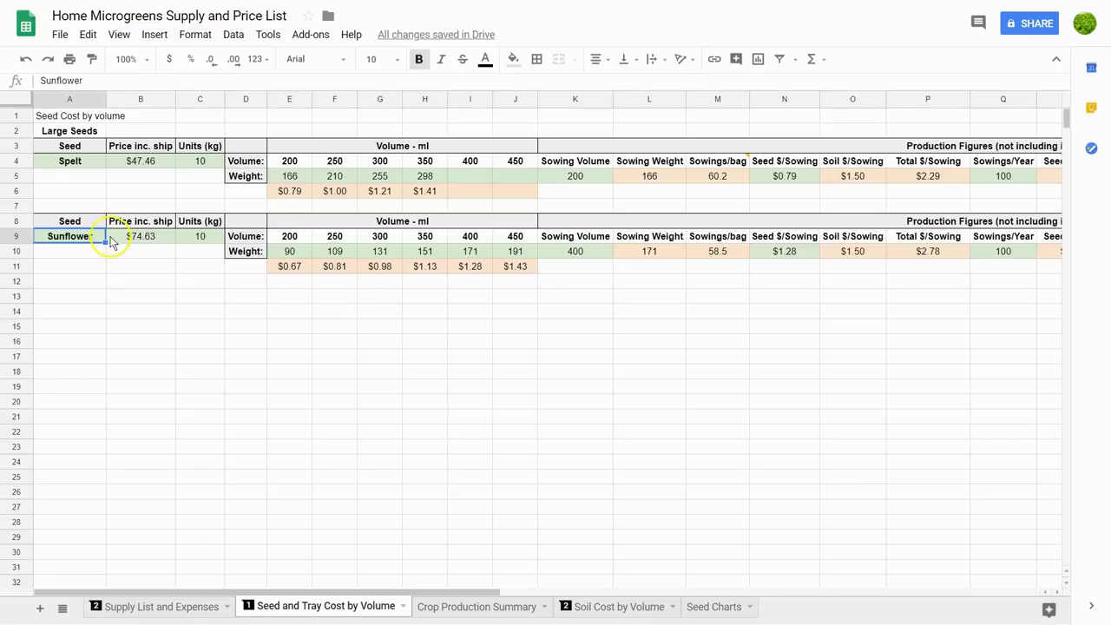
pyautogui.click(122, 240)
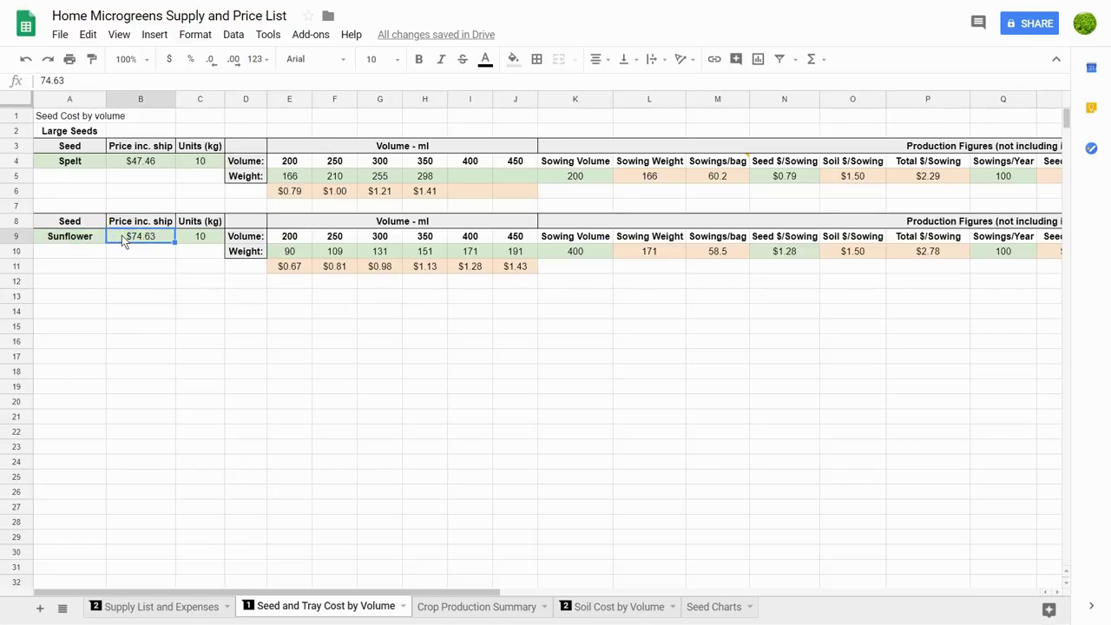
pyautogui.press('Right')
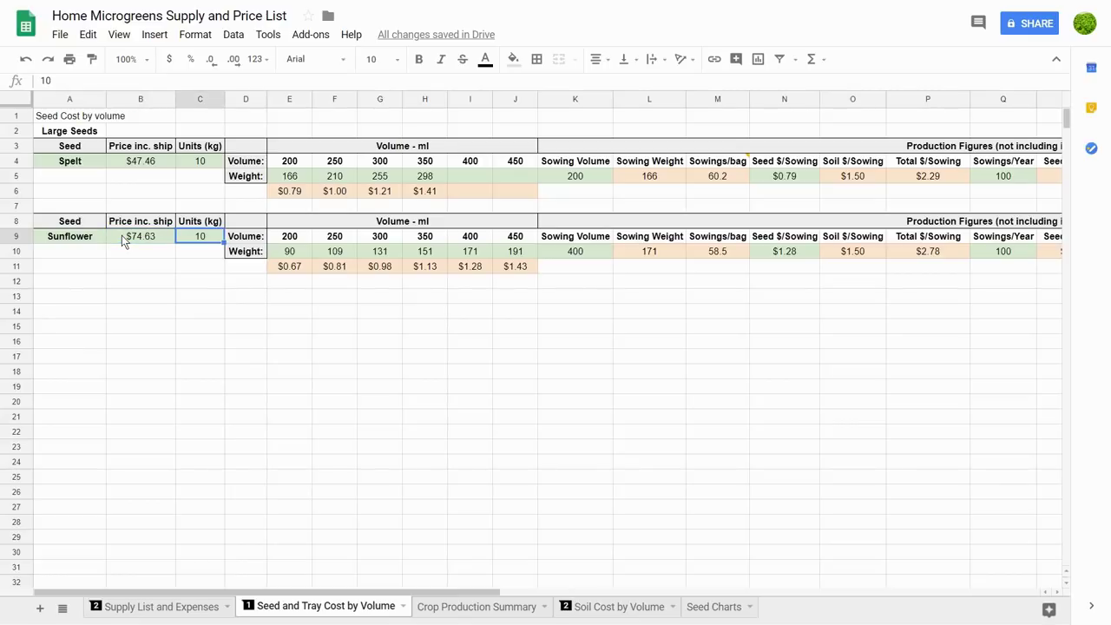
pyautogui.press('Right')
pyautogui.press('Right')
pyautogui.press('Down')
pyautogui.press('Up')
pyautogui.press('Right')
pyautogui.press('Right')
pyautogui.press('Down')
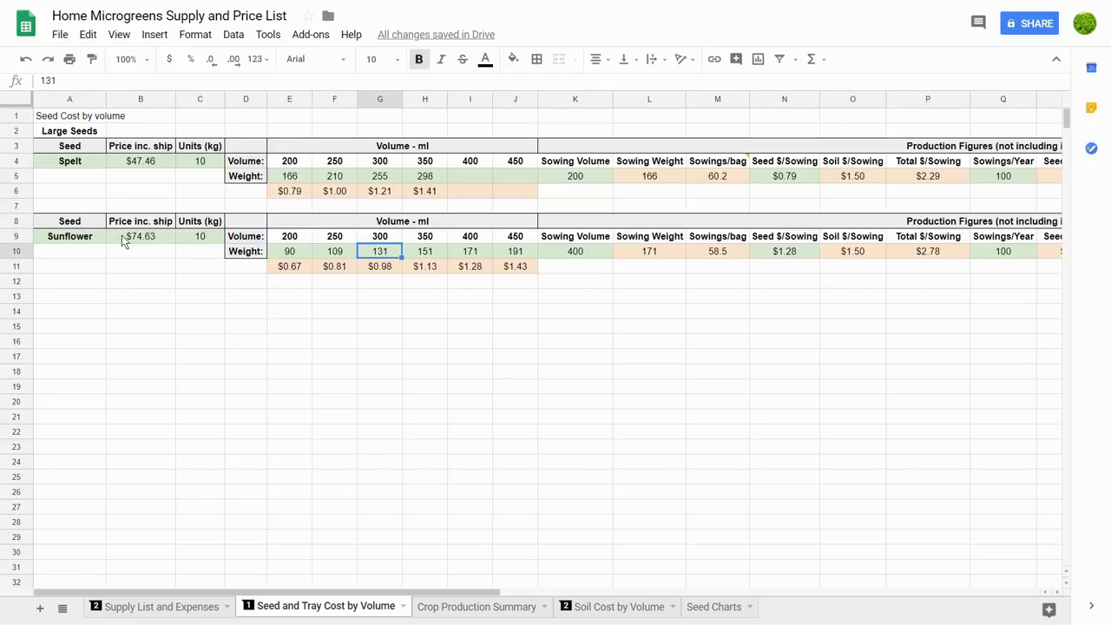
# Step: Review the Sunflower seed cost for each volume from 200 to 450 ml, and the formula behind it
pyautogui.press('Left')
pyautogui.press('Left')
pyautogui.press('Down')
pyautogui.press('Right')
pyautogui.press('Right')
pyautogui.press('Right')
pyautogui.press('Right')
pyautogui.press('Right')
pyautogui.press('Right')
pyautogui.press('Left')
pyautogui.press('Left')
pyautogui.press('Left')
pyautogui.press('Left')
pyautogui.press('Left')
pyautogui.press('Left')
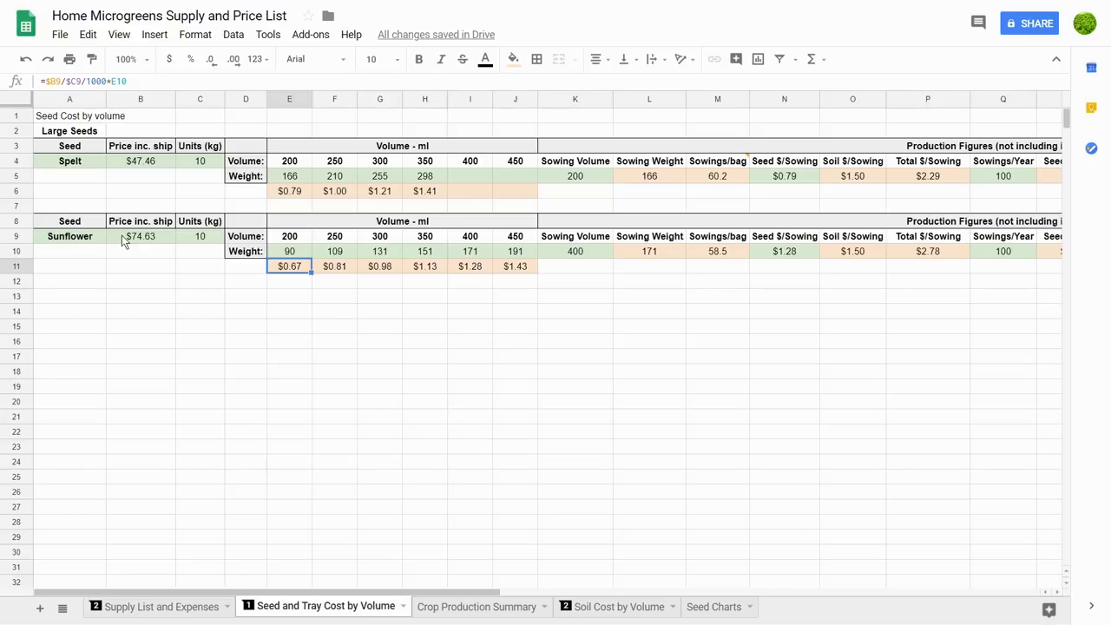
# Step: Compare the Sunflower volume options from 200 to 450 ml, focusing on the 350 and 400 ml columns
pyautogui.press('Up')
pyautogui.press('Up')
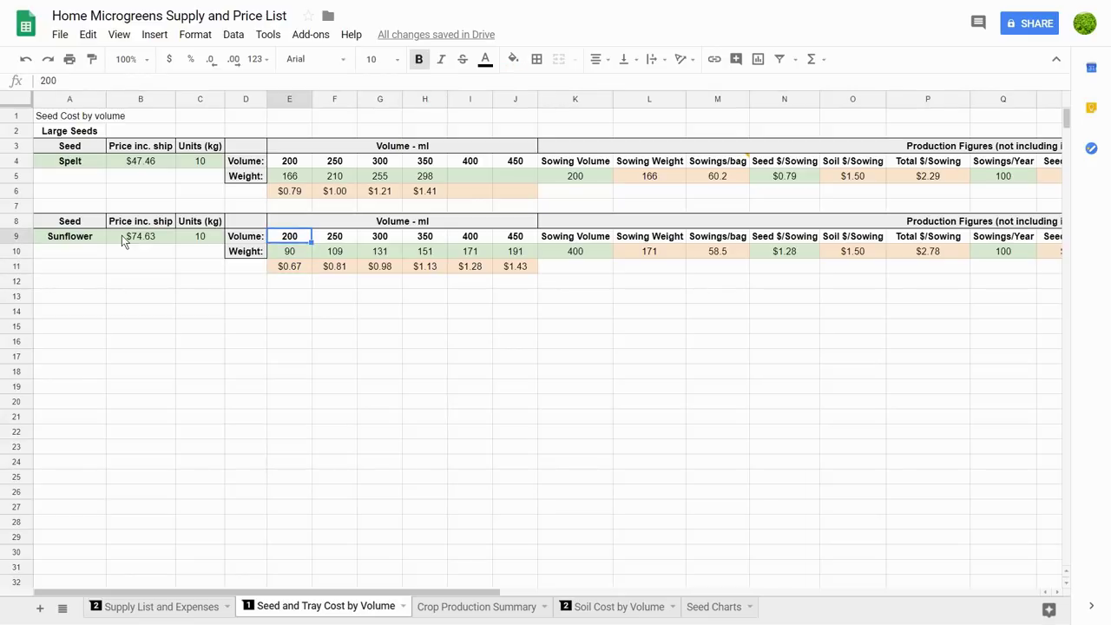
pyautogui.press('Right')
pyautogui.press('Right')
pyautogui.press('Right')
pyautogui.press('Right')
pyautogui.press('Right')
pyautogui.press('Right')
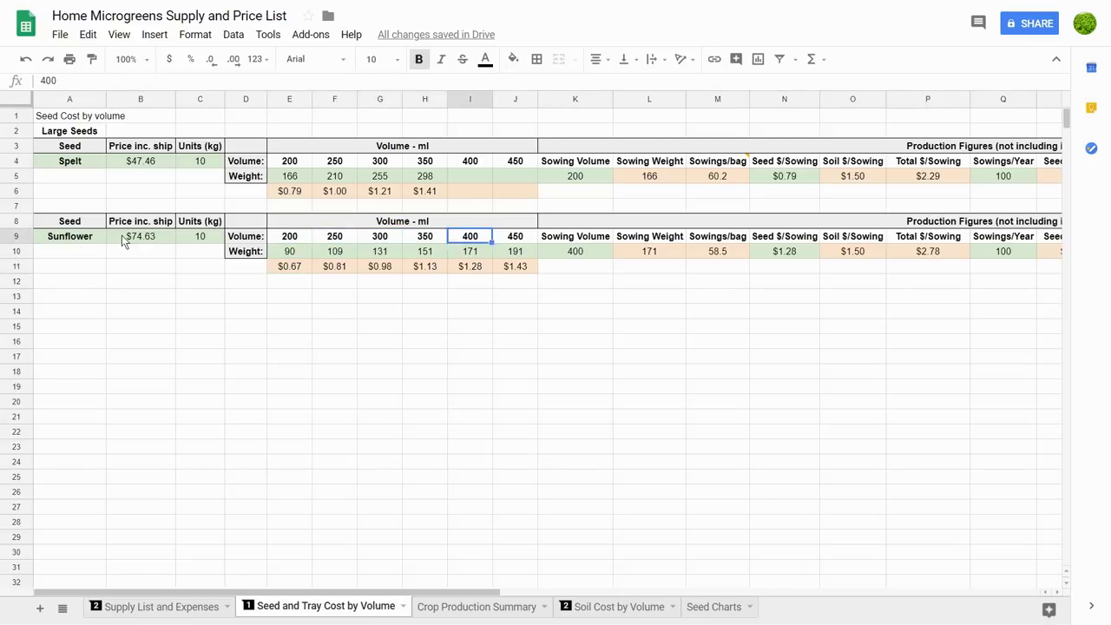
pyautogui.press('Left')
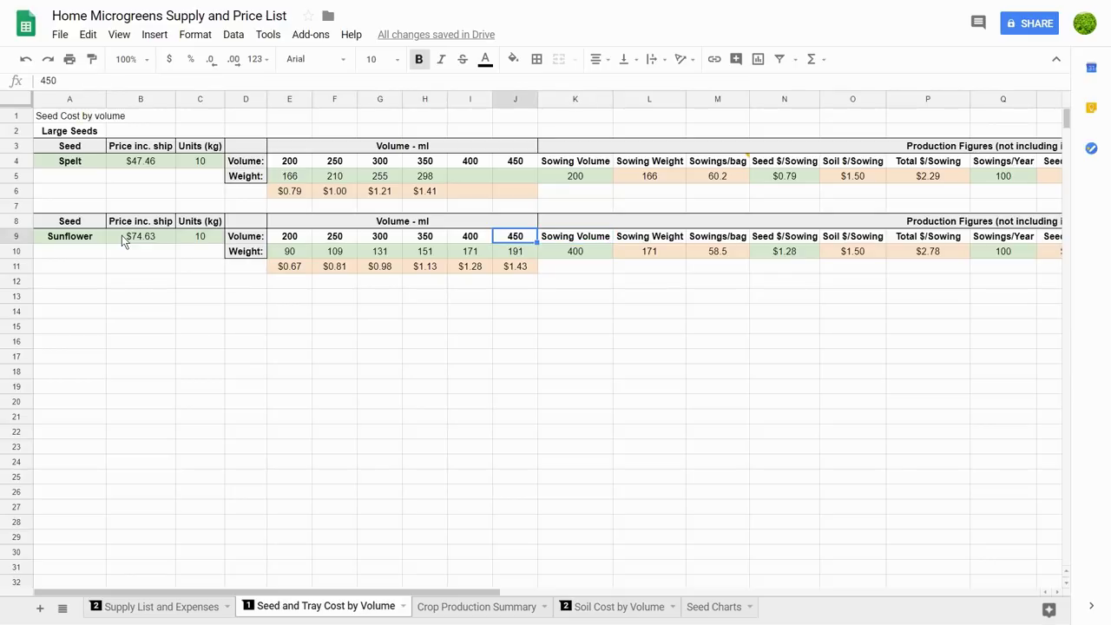
pyautogui.press('Left')
pyautogui.press('Left')
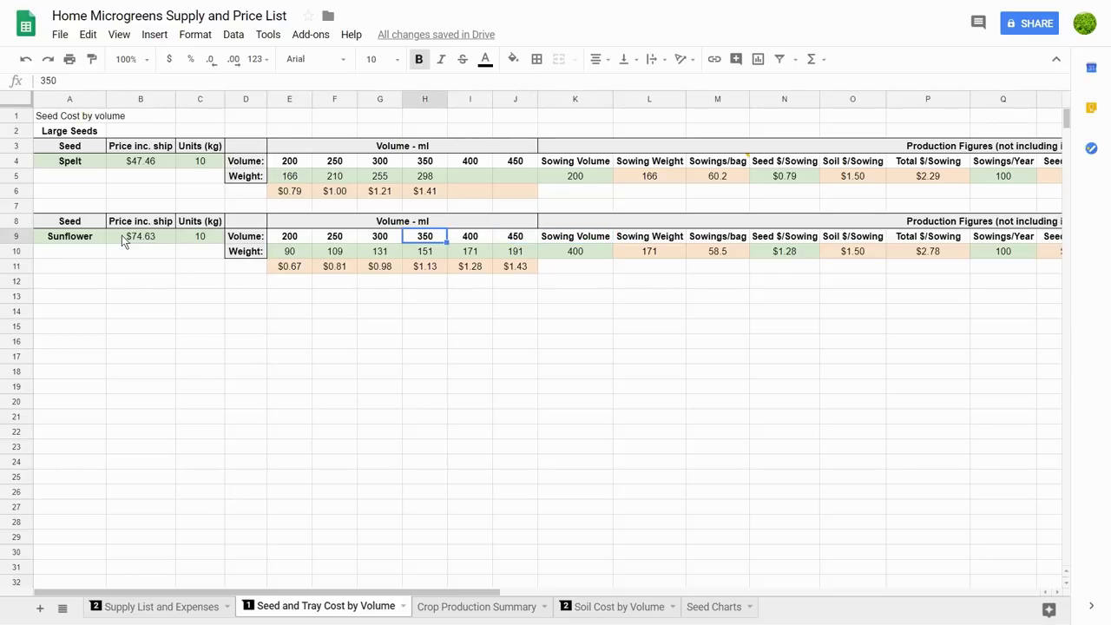
pyautogui.press('Right')
pyautogui.press('Left')
pyautogui.press('Right')
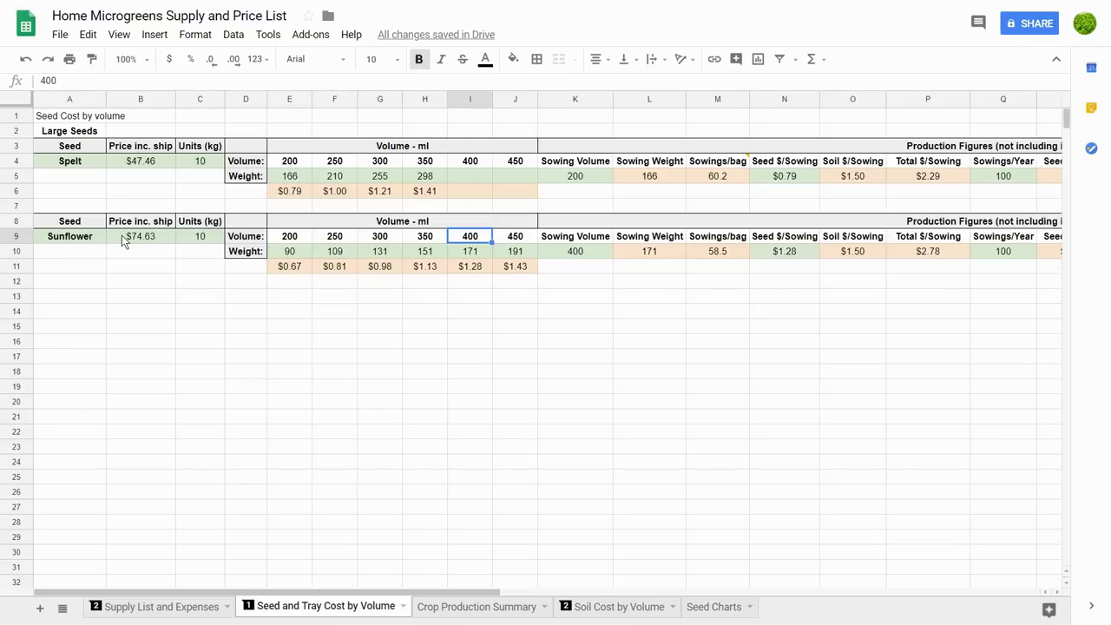
# Step: Examine the Sunflower sowing volume, sowing weight and sowings per bag in the production figures, including their formulas
pyautogui.press('Down')
pyautogui.press('Right')
pyautogui.press('Right')
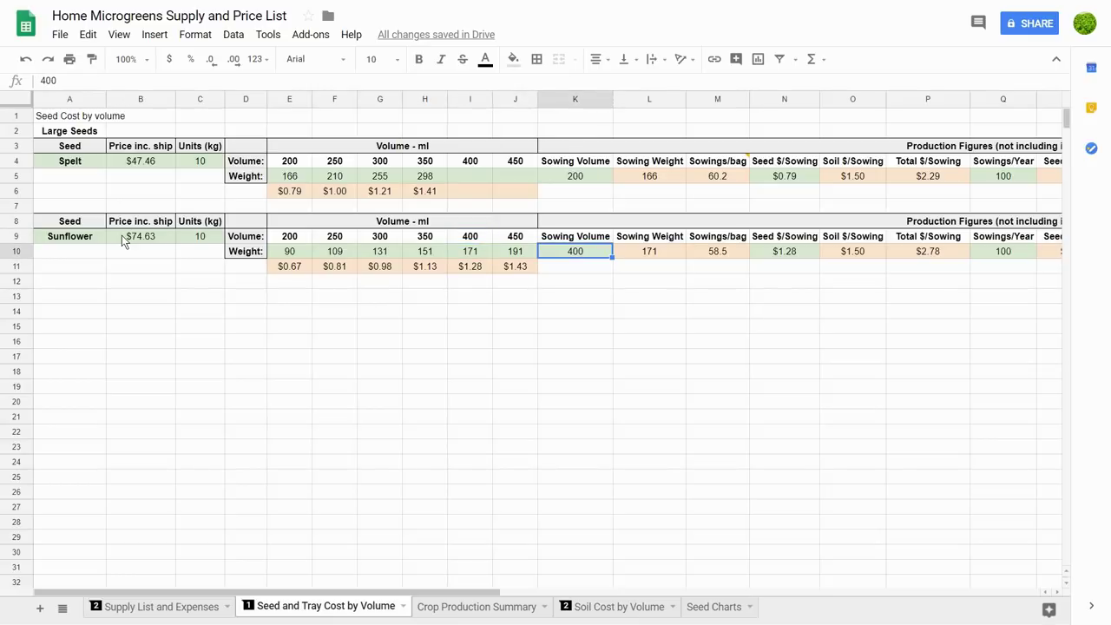
pyautogui.press('Right')
pyautogui.press('Right')
pyautogui.press('Left')
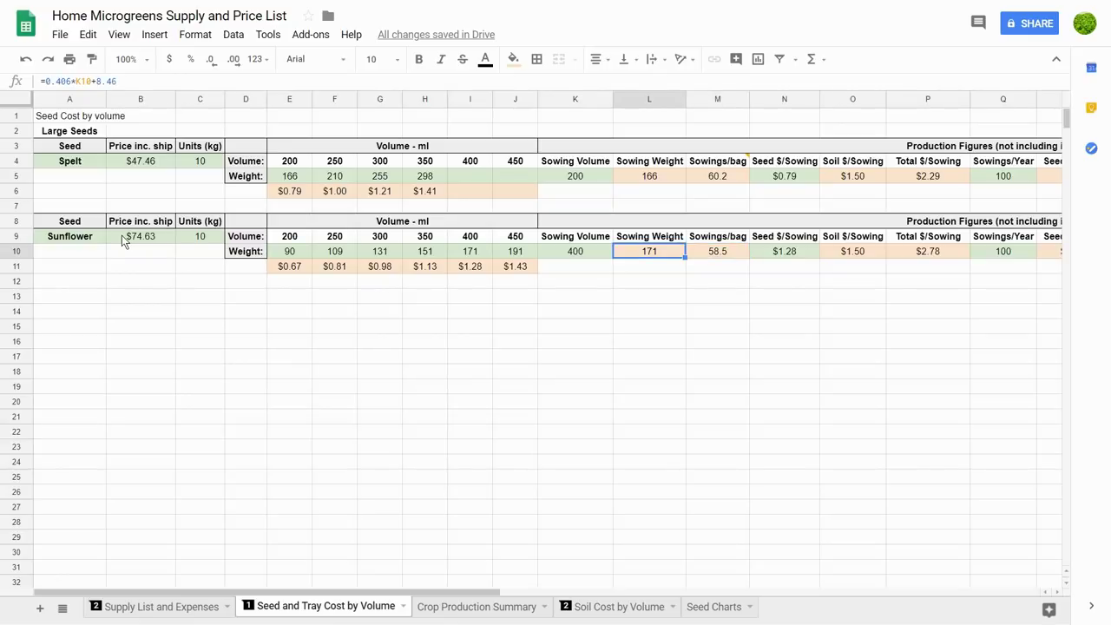
pyautogui.hscroll(1, 459, 298)
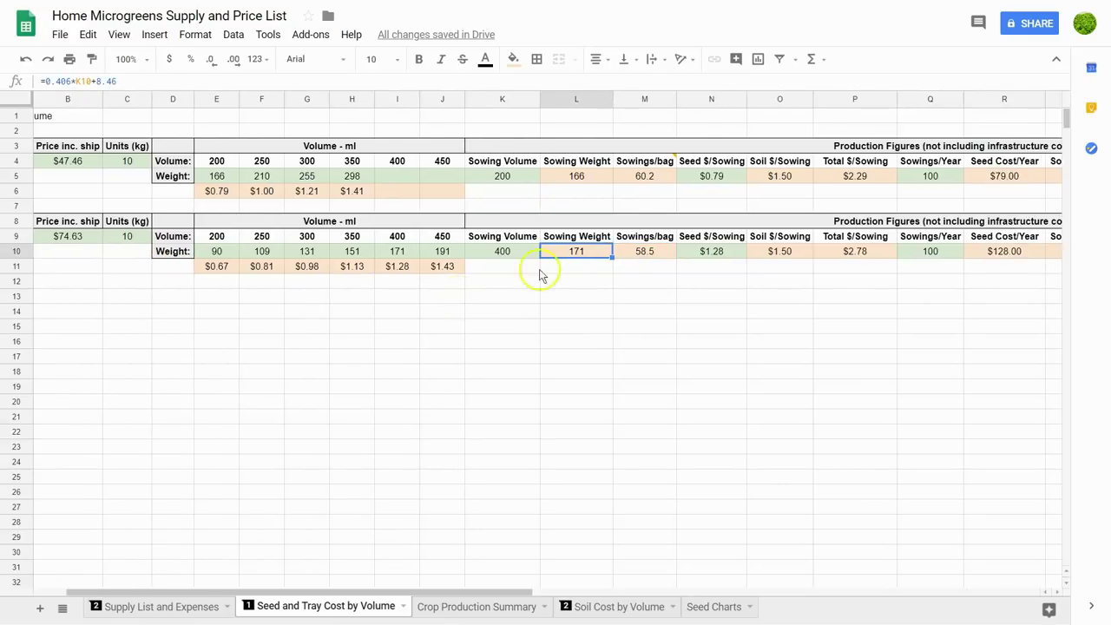
pyautogui.click(640, 251)
pyautogui.press('Left')
pyautogui.press('Right')
pyautogui.press('Left')
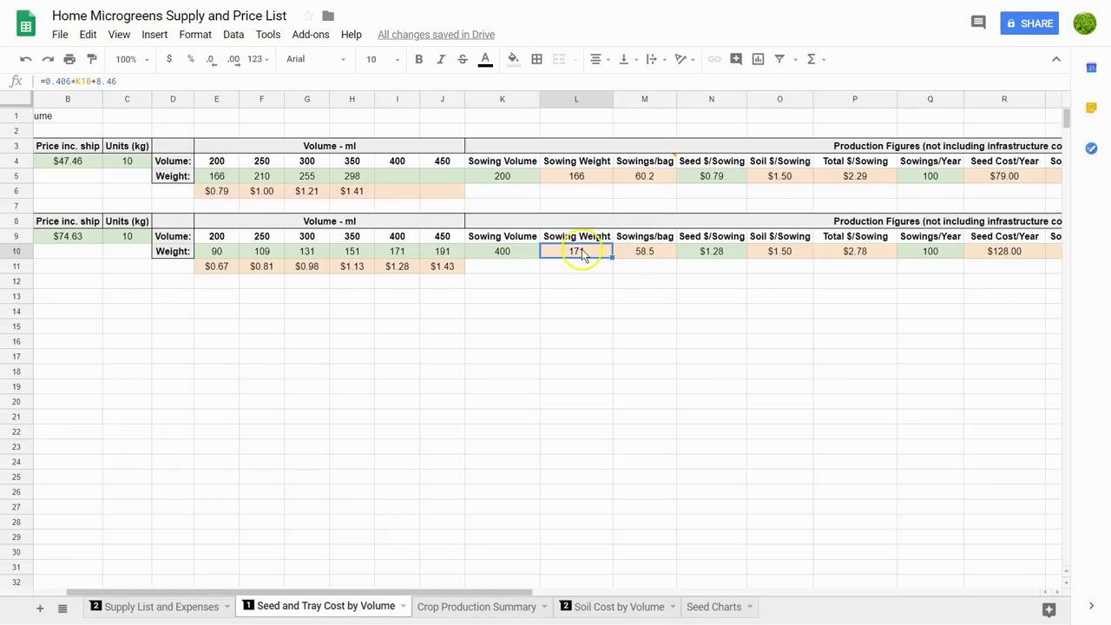
pyautogui.click(598, 252)
pyautogui.press('Right')
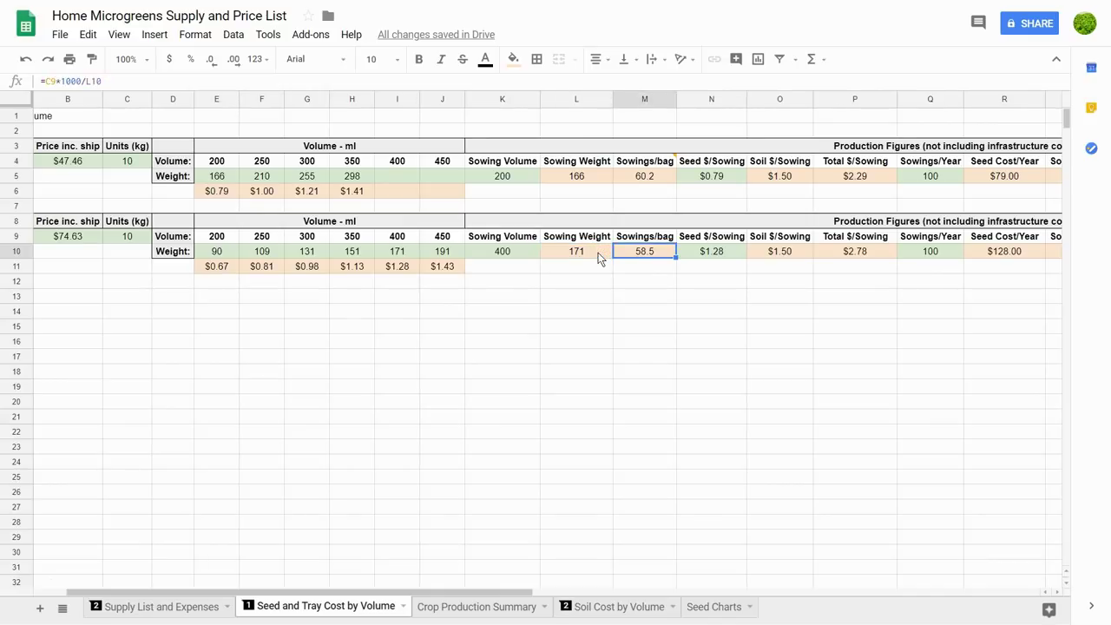
# Step: Set the Sunflower crop's sowings per year to 50 in the production figures
pyautogui.press('Right')
pyautogui.press('Right')
pyautogui.press('Right')
pyautogui.press('Right')
pyautogui.press('Right')
pyautogui.press('Left')
pyautogui.write('50')
pyautogui.press('Return')
# Step: Set the sowings per year to 50 for the crop above Sunflower, in row 5
pyautogui.press('Up')
pyautogui.press('Up')
pyautogui.press('Up')
pyautogui.press('Up')
pyautogui.press('Up')
pyautogui.press('Up')
pyautogui.write('50')
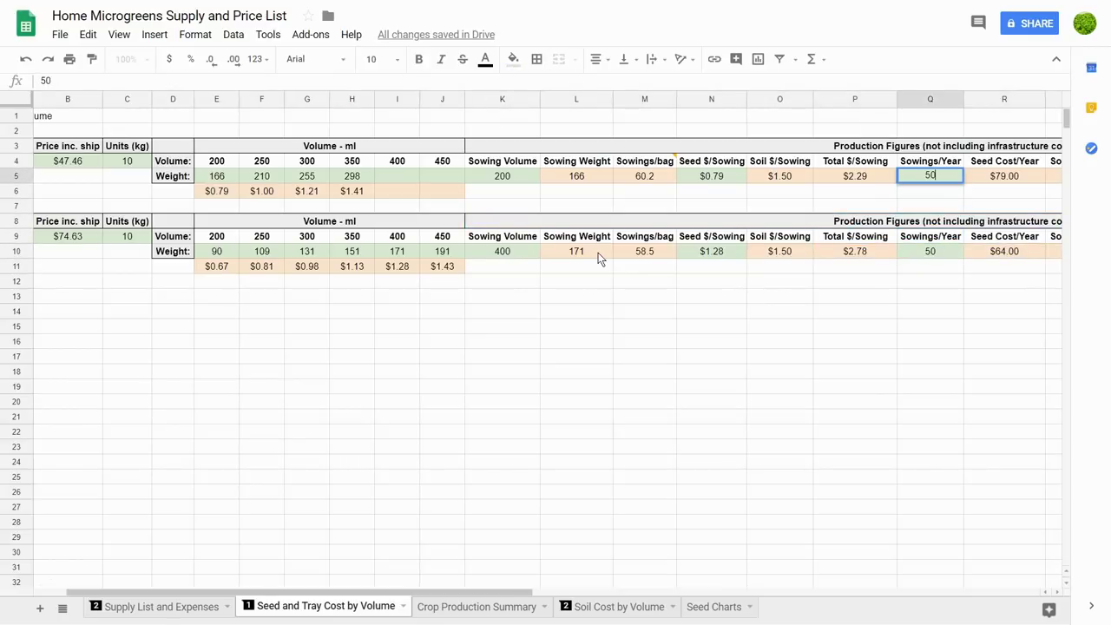
pyautogui.press('Return')
# Step: Review the Sunflower seed, soil and total cost per sowing, including the formulas behind the soil and total costs
pyautogui.press('Down')
pyautogui.press('Down')
pyautogui.press('Down')
pyautogui.press('Down')
pyautogui.press('Left')
pyautogui.press('Left')
pyautogui.press('Left')
pyautogui.press('Left')
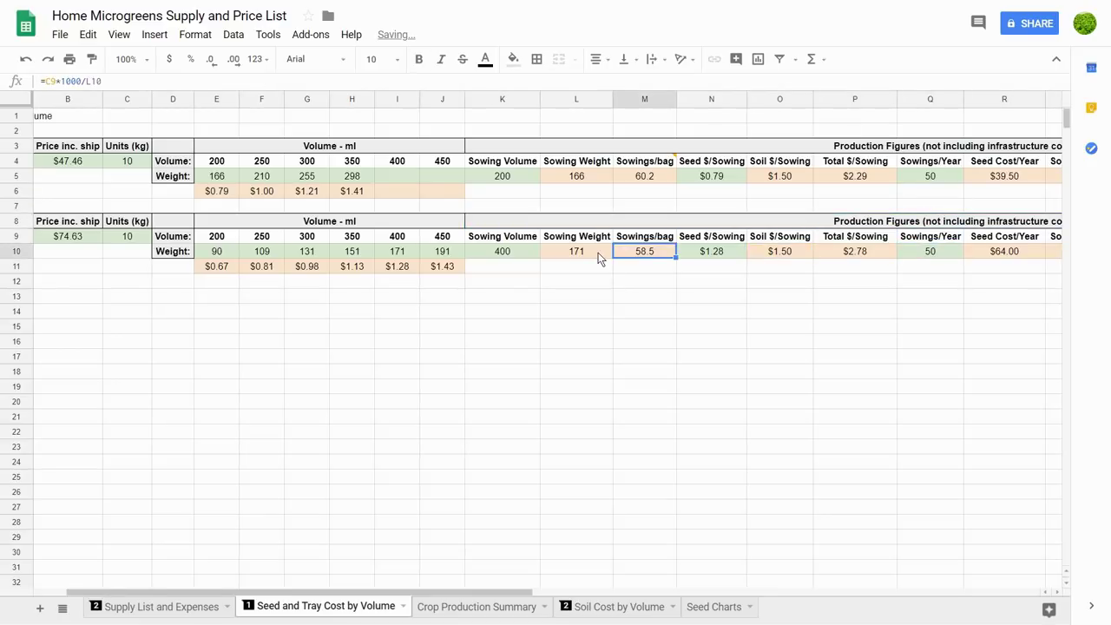
pyautogui.press('Right')
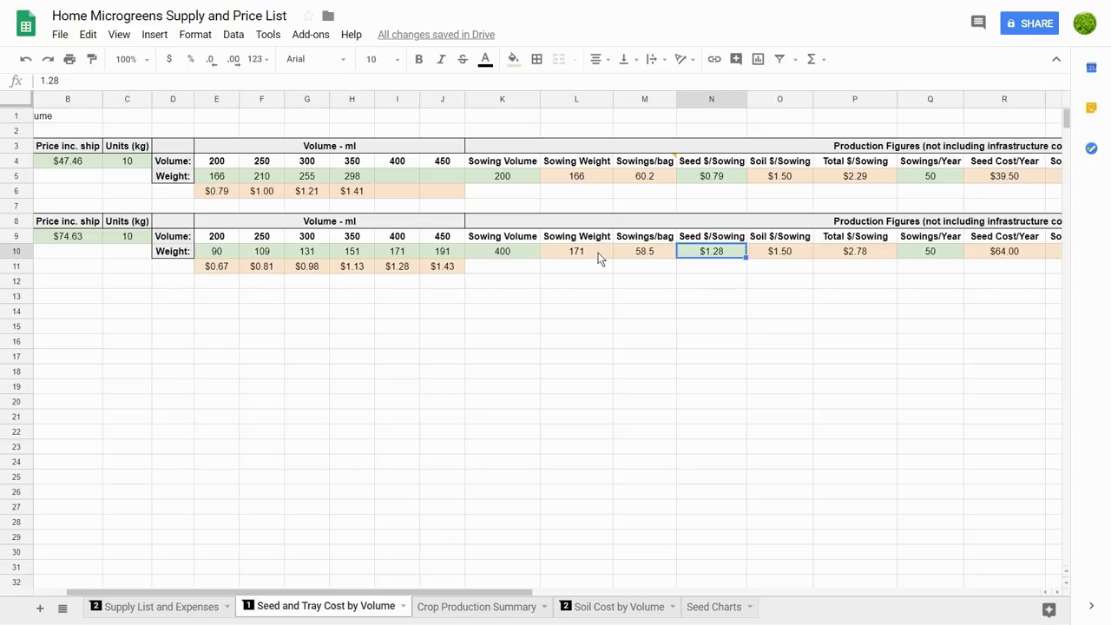
pyautogui.press('Right')
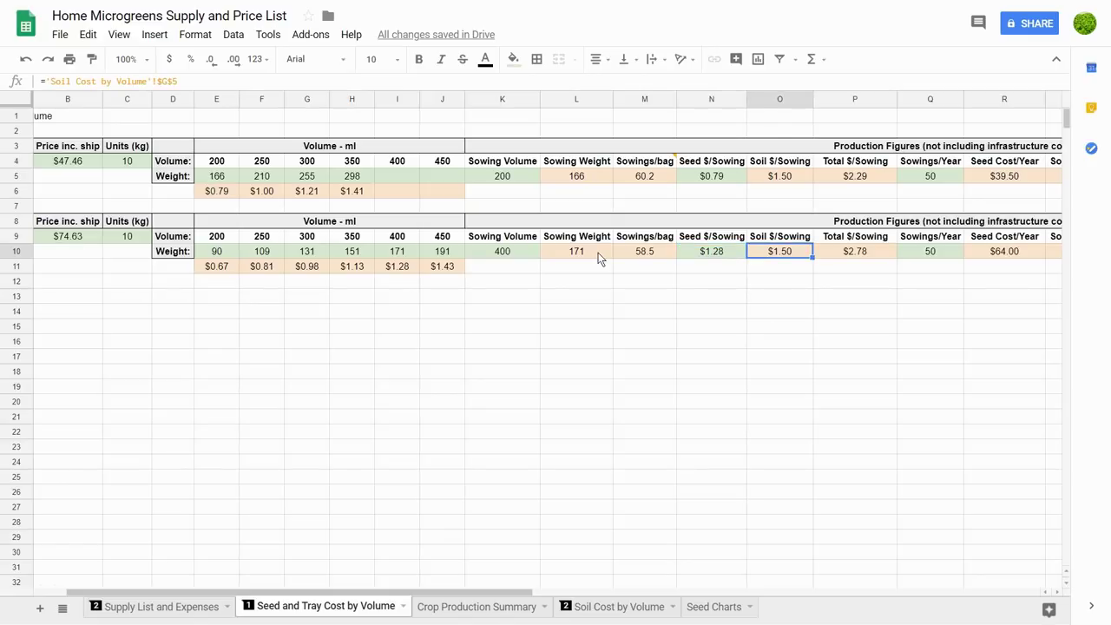
pyautogui.press('Right')
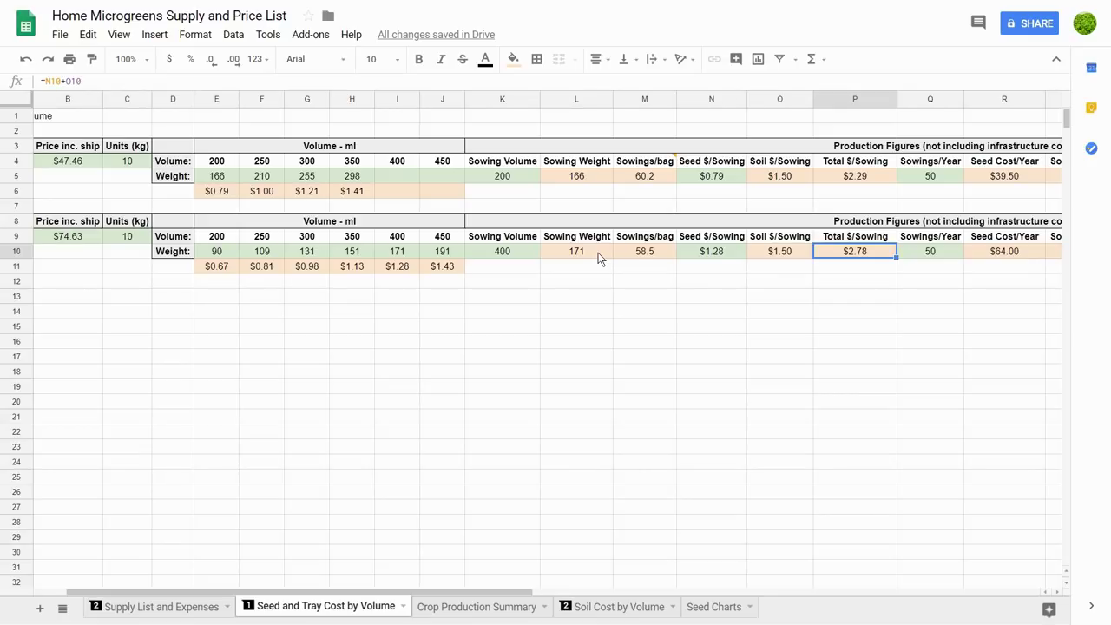
# Step: Examine the Sunflower yearly seed, soil and total costs along with the formulas that calculate them
pyautogui.press('Right')
pyautogui.press('Right')
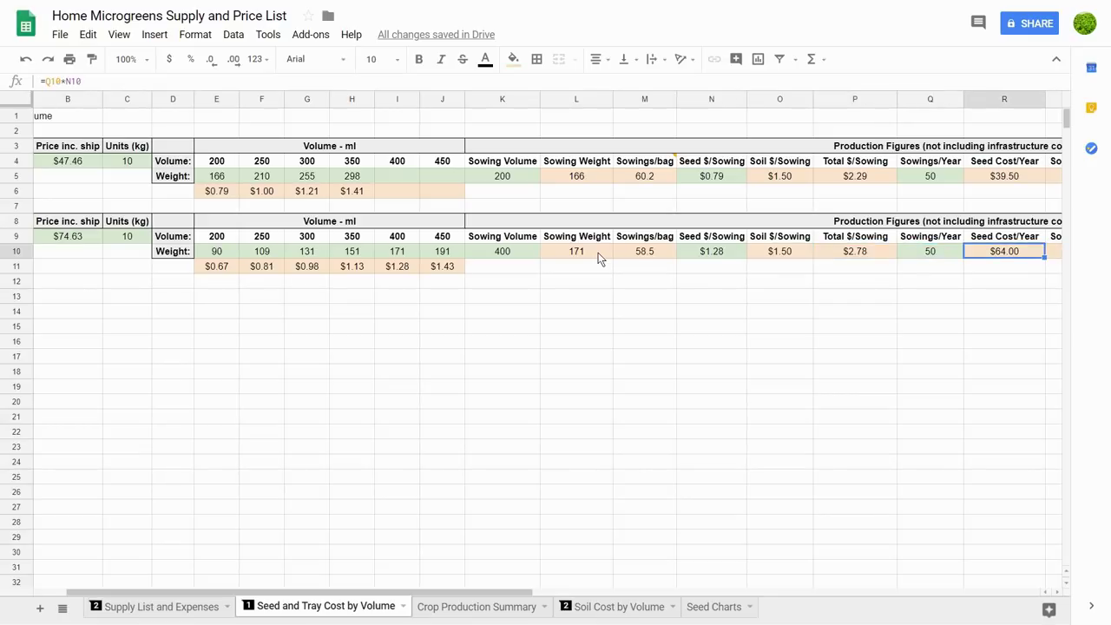
pyautogui.press('Left')
pyautogui.press('Right')
pyautogui.press('Right')
pyautogui.press('Right')
pyautogui.press('Right')
pyautogui.press('Right')
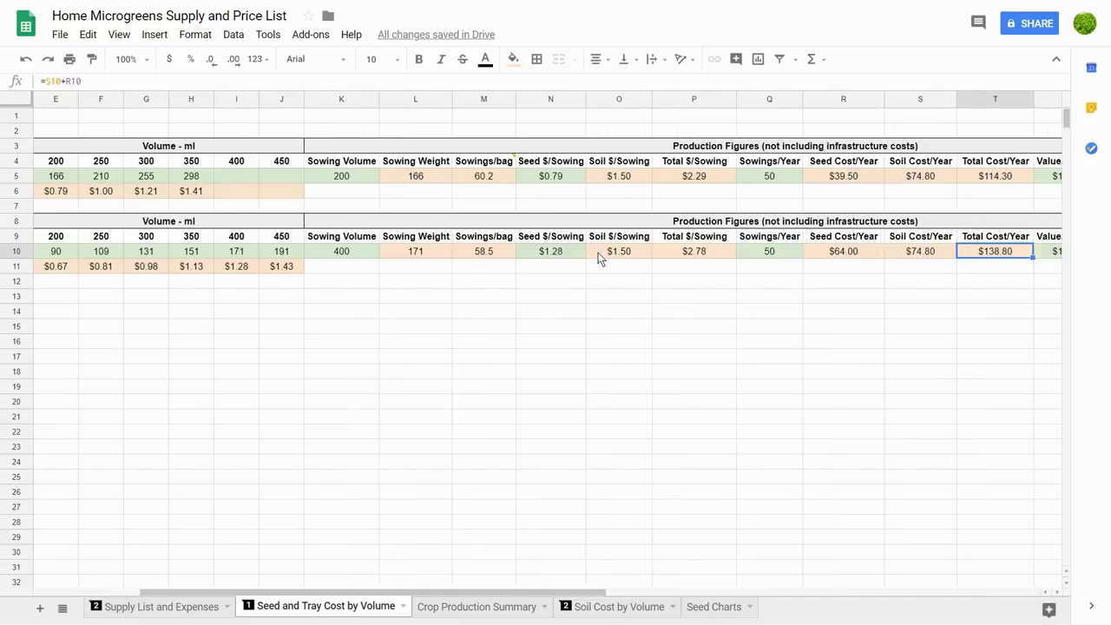
pyautogui.press('Left')
pyautogui.press('Left')
pyautogui.press('Left')
pyautogui.press('Left')
pyautogui.press('Right')
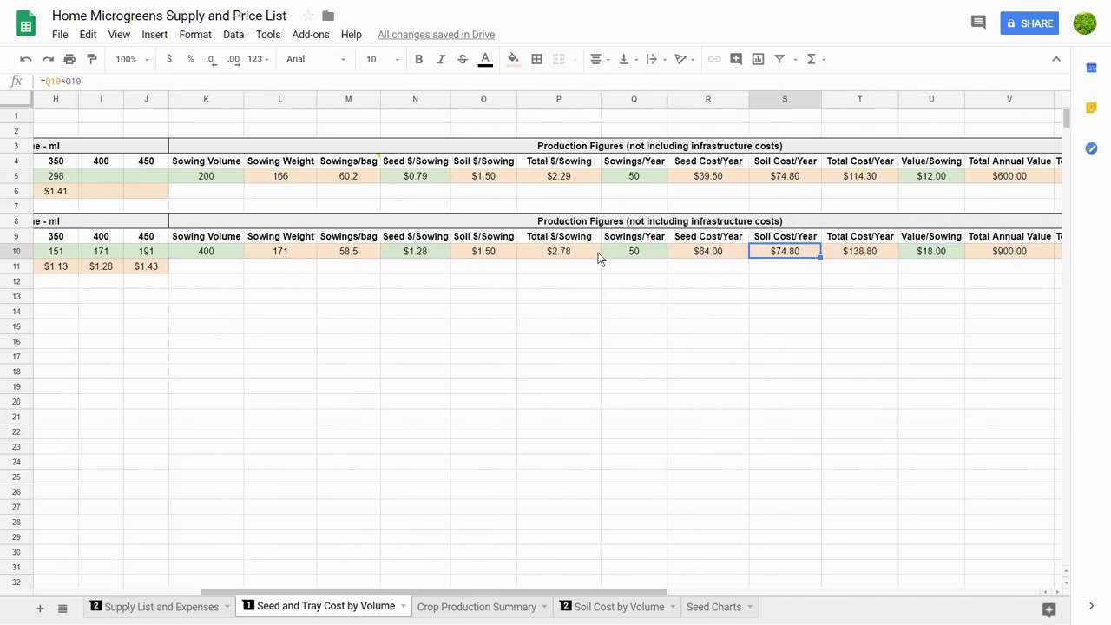
pyautogui.press('Right')
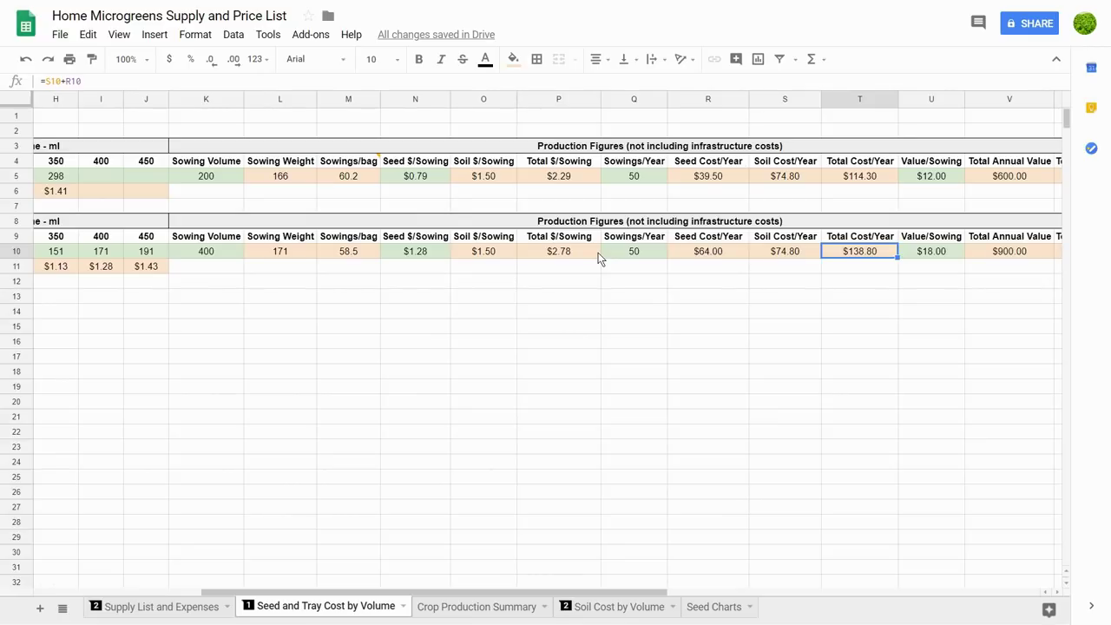
# Step: Compare the Sunflower value per sowing, total annual value and total annual savings with its total yearly cost
pyautogui.press('Right')
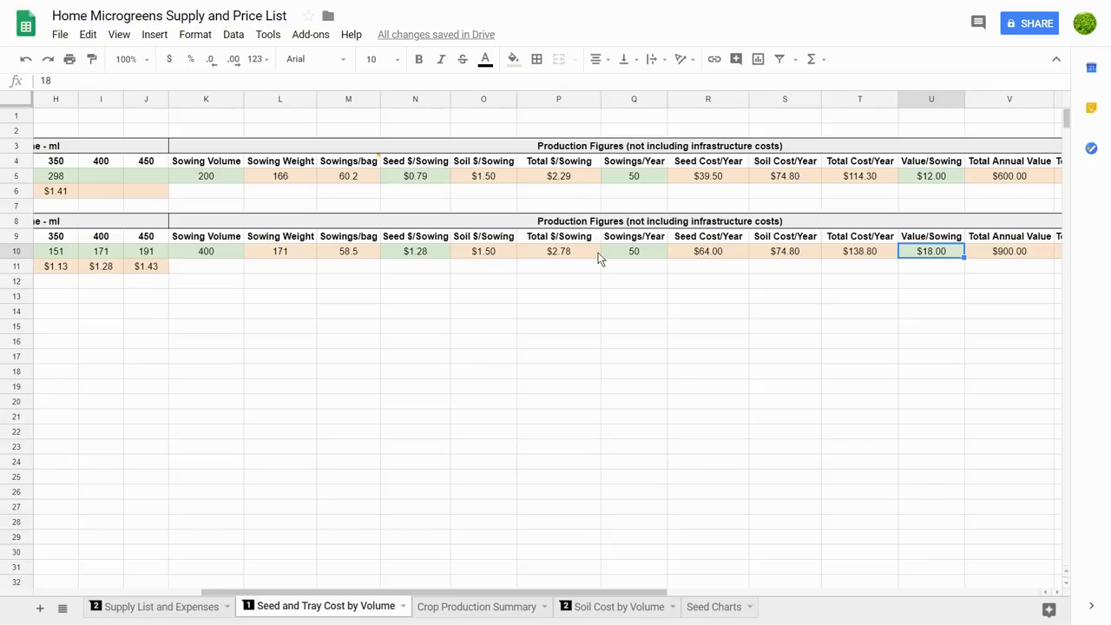
pyautogui.press('Left')
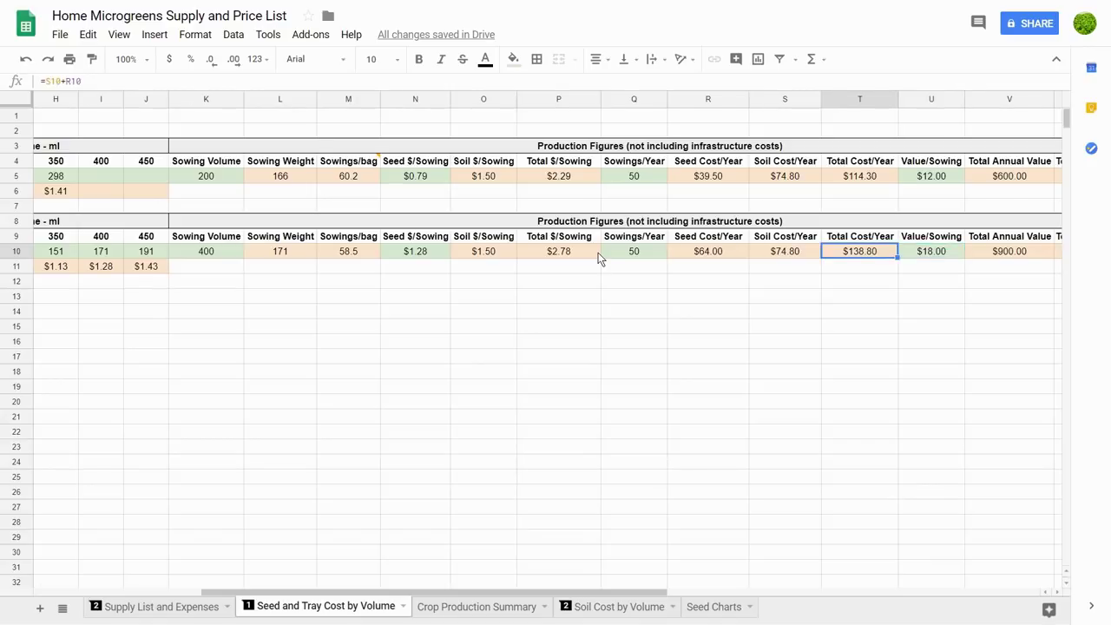
pyautogui.press('Right')
pyautogui.press('Right')
pyautogui.press('Right')
pyautogui.press('Left')
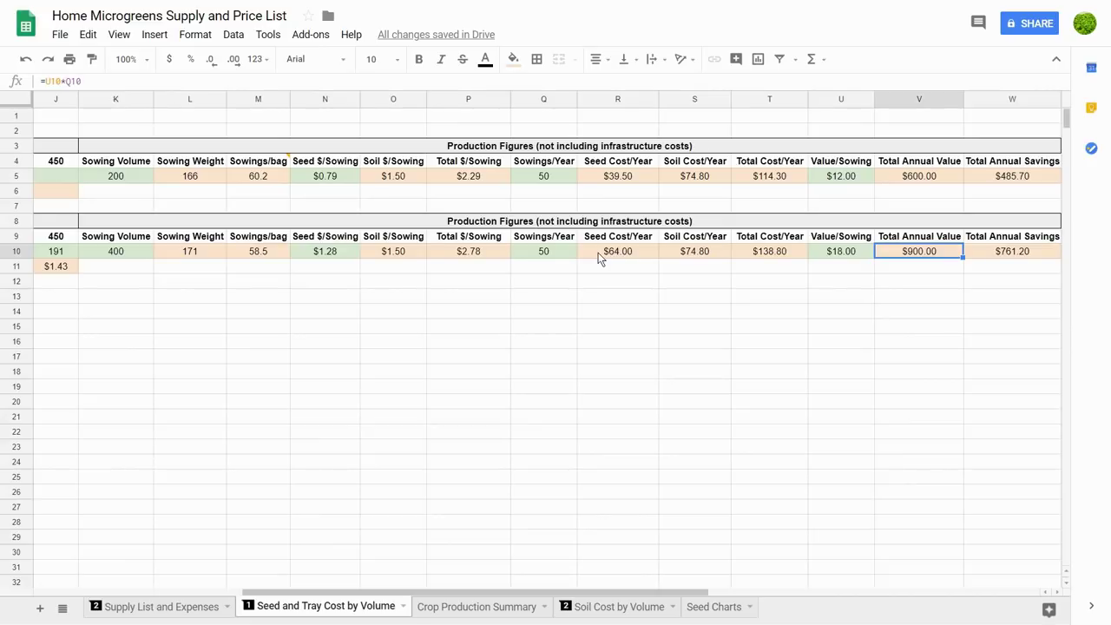
pyautogui.press('Right')
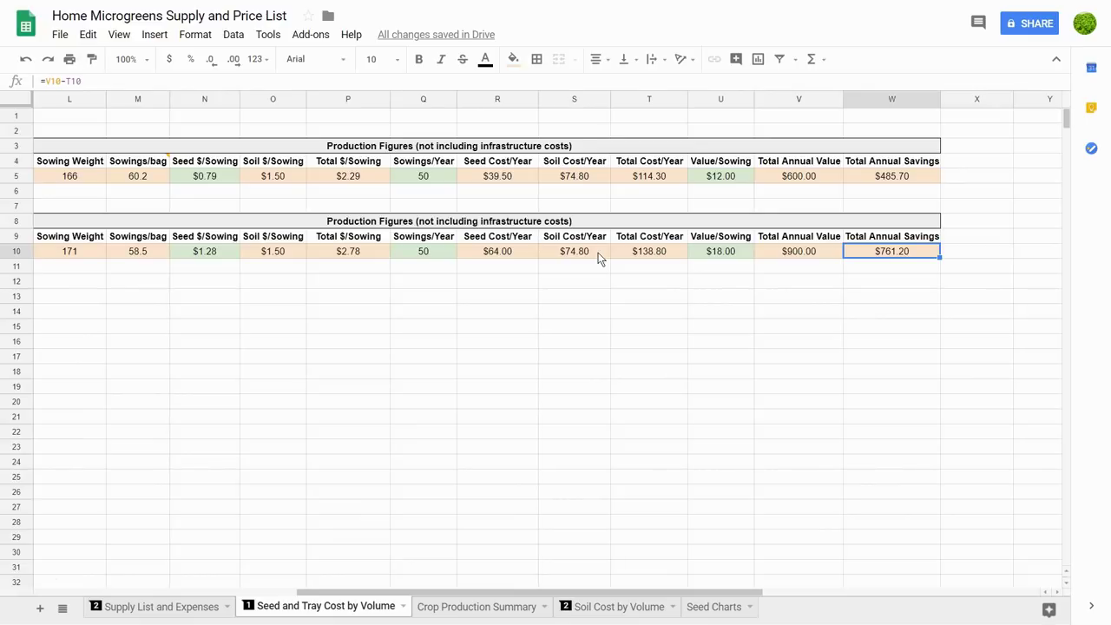
pyautogui.press('Left')
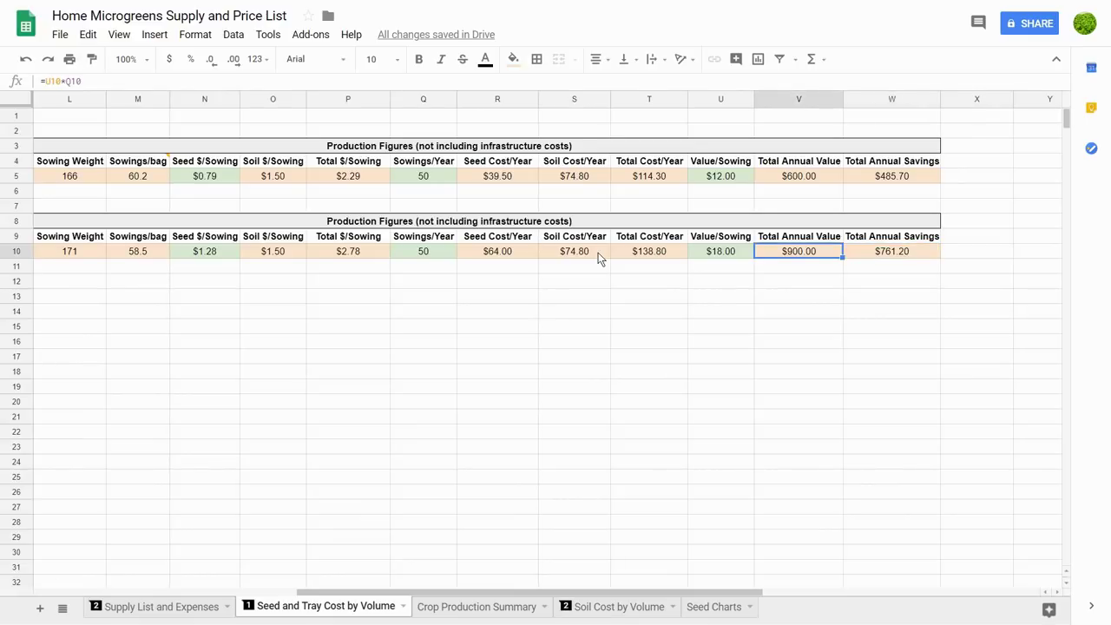
pyautogui.press('Left')
pyautogui.press('Left')
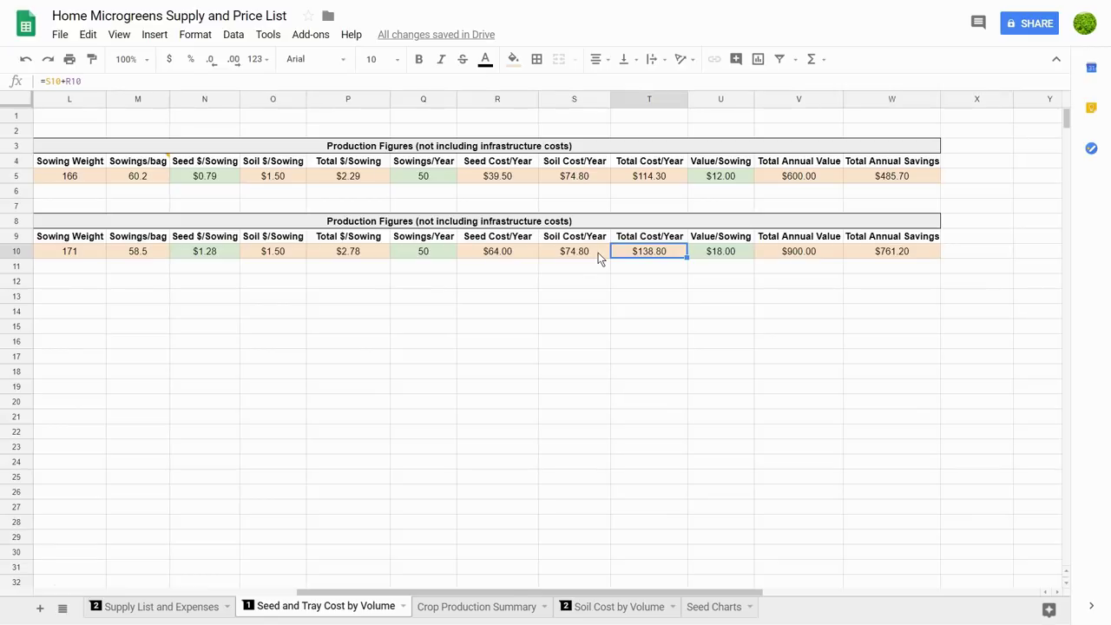
# Step: Go back through the Sunflower row from the yearly costs toward its first columns
pyautogui.press('Left')
pyautogui.press('Left')
pyautogui.press('Left')
pyautogui.press('Left')
pyautogui.press('Left')
pyautogui.press('Left')
pyautogui.press('Left')
pyautogui.press('Left')
pyautogui.press('Left')
pyautogui.press('Left')
pyautogui.press('Left')
pyautogui.press('Left')
pyautogui.press('Left')
pyautogui.press('Left')
pyautogui.press('Left')
pyautogui.press('Left')
pyautogui.press('Left')
pyautogui.press('Left')
pyautogui.press('Left')
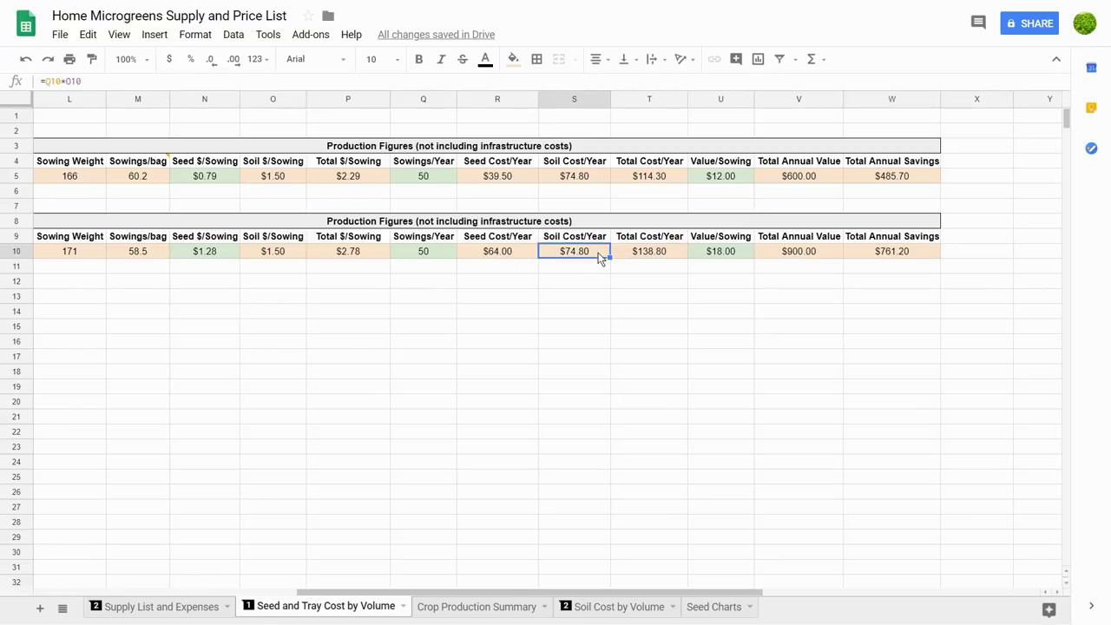